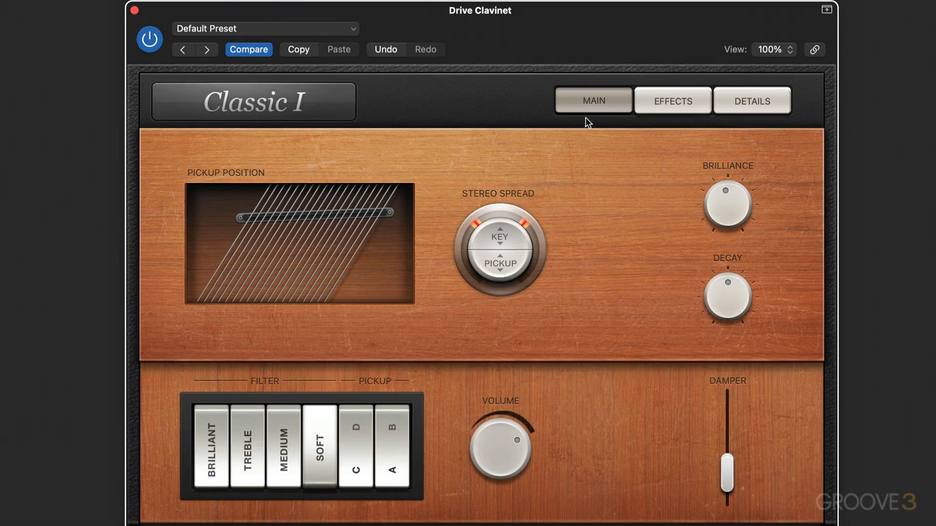
- Look through the Effects and Details pages of the Vintage Clav instrument, and return to the Main page
left_click(672, 101)
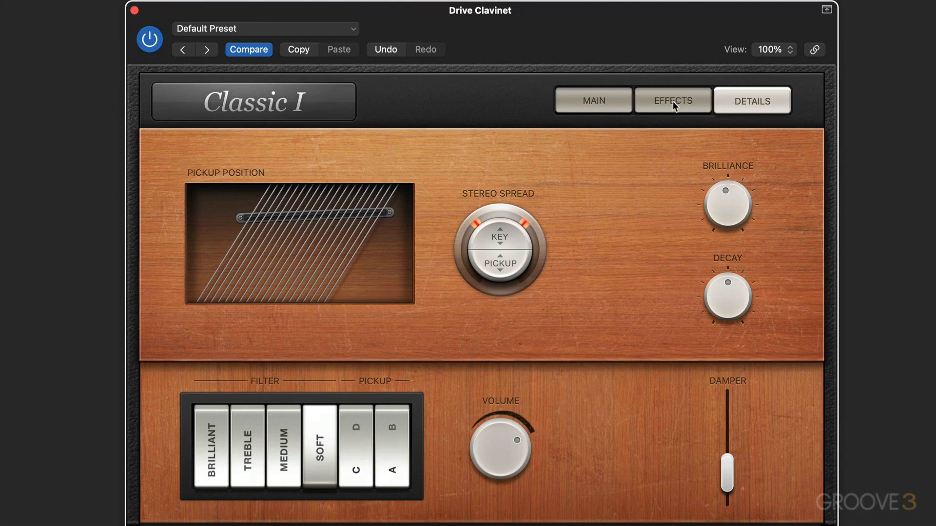
left_click(762, 104)
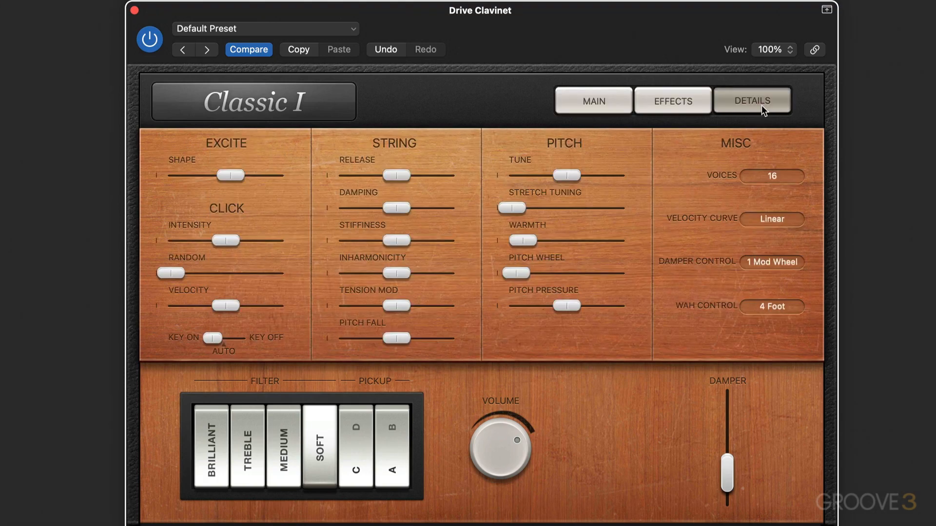
left_click(594, 103)
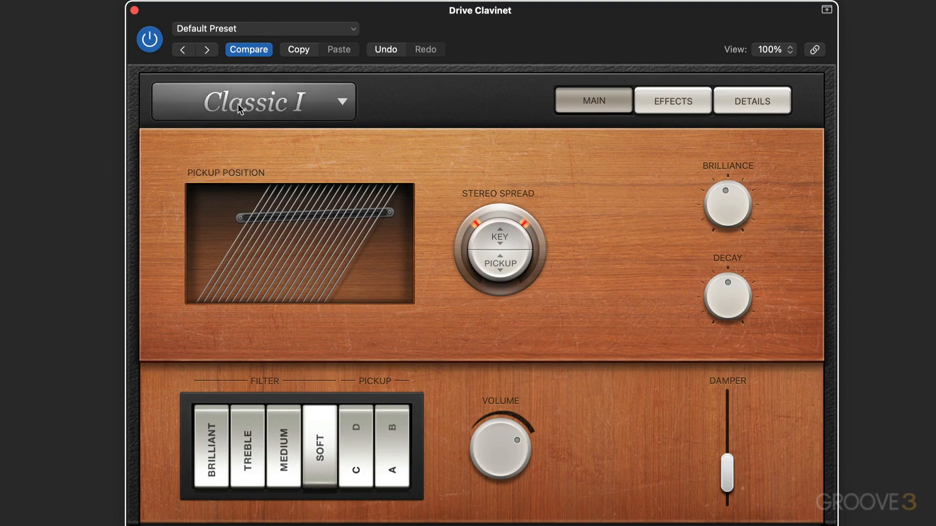
- Try the Classic II, Dulcitone, Funktone and Harpsitone I clavinet models one after another
left_click(265, 102)
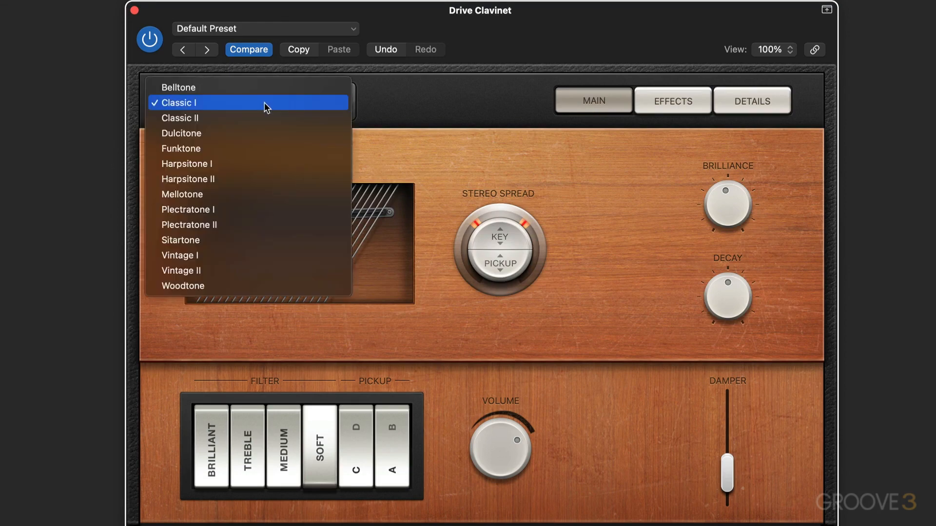
left_click(227, 119)
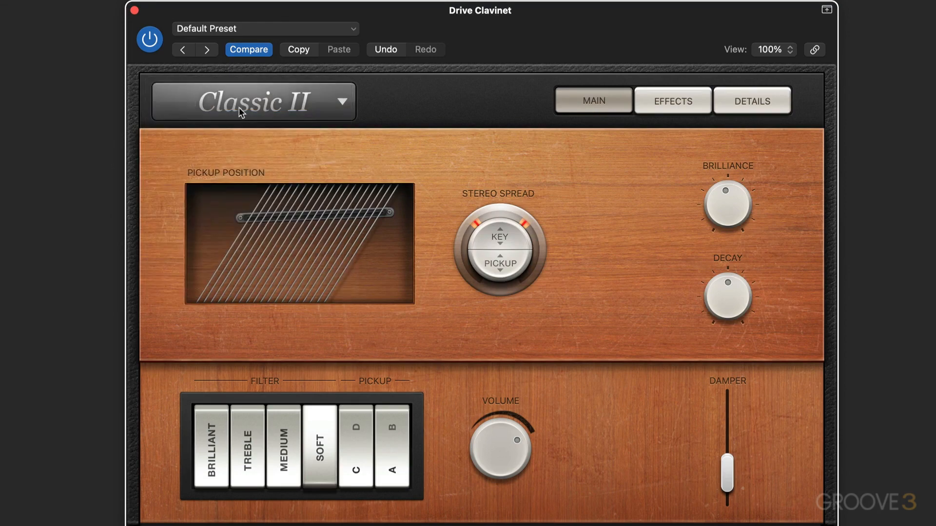
left_click(247, 105)
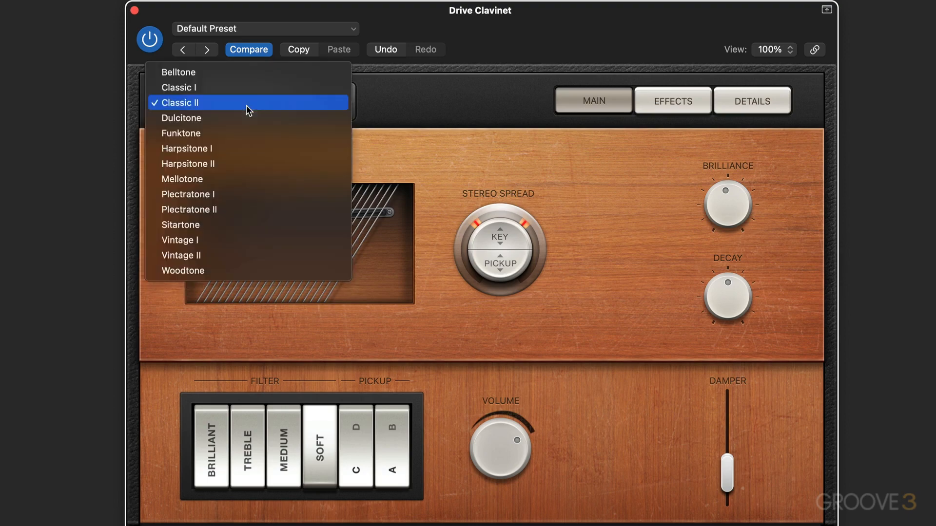
left_click(227, 121)
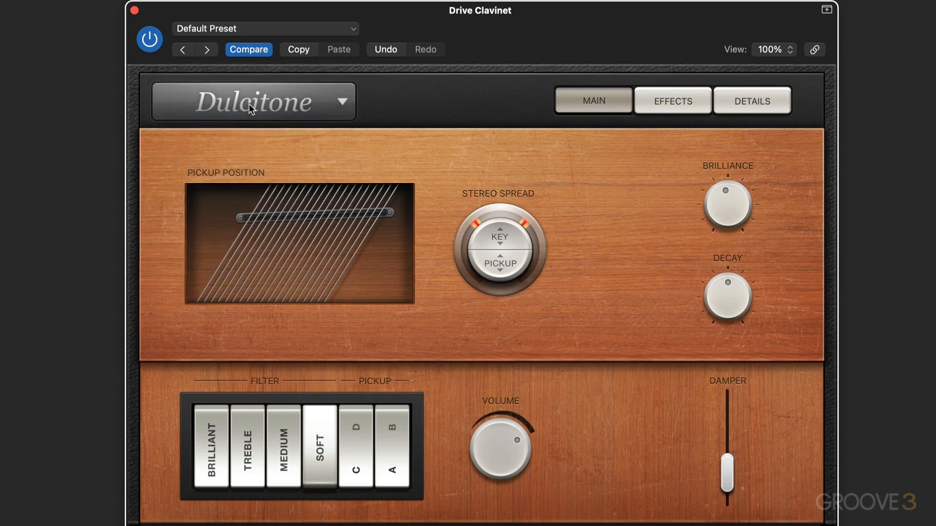
left_click(249, 104)
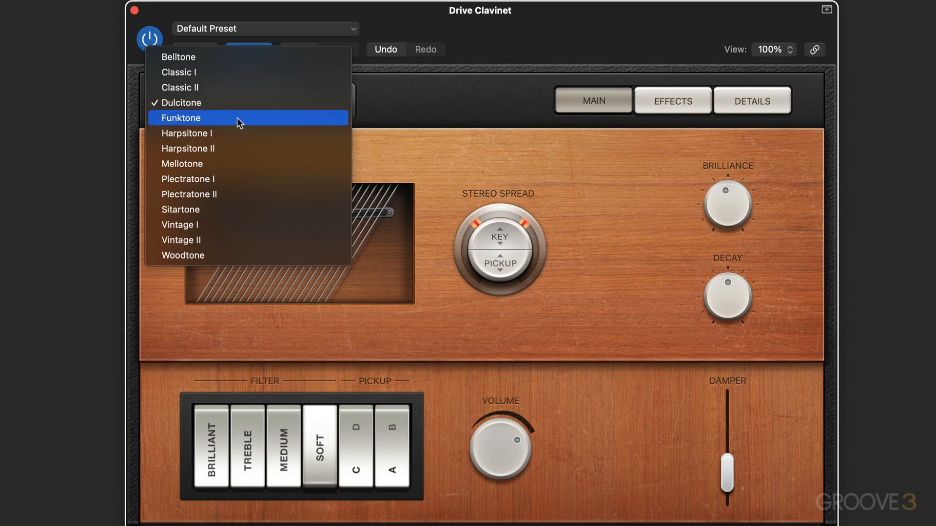
left_click(239, 121)
left_click(260, 103)
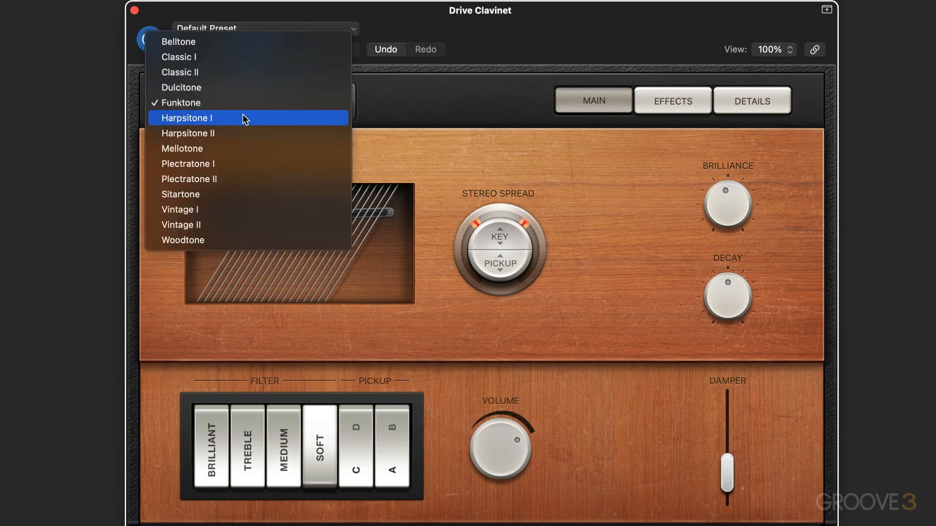
left_click(243, 119)
- Try the Harpsitone II, Mellotone, Plectratone I and Vintage I clavinet models one after another
left_click(246, 103)
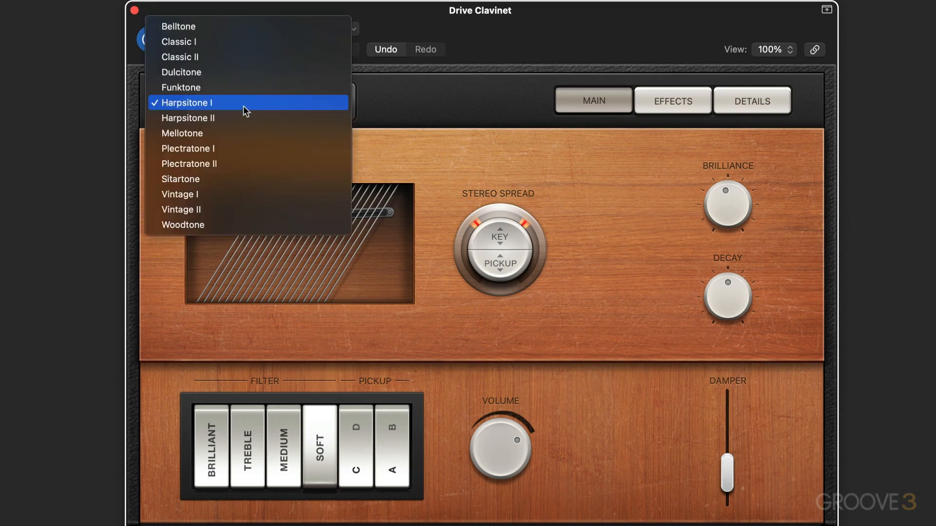
left_click(233, 117)
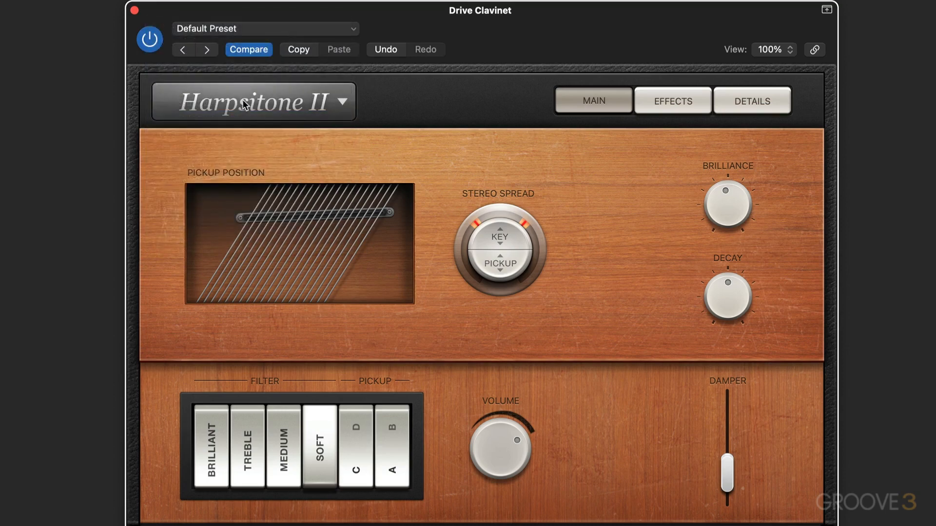
left_click(243, 104)
left_click(225, 118)
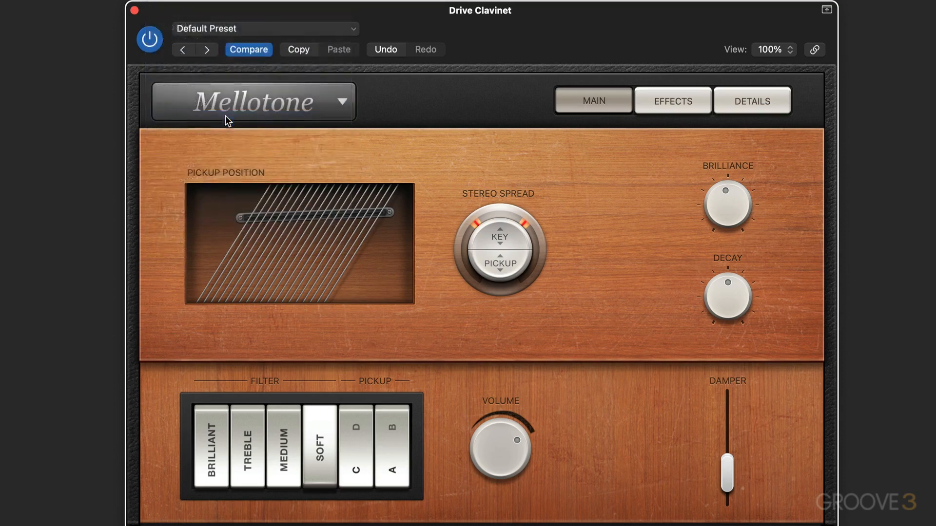
left_click(237, 102)
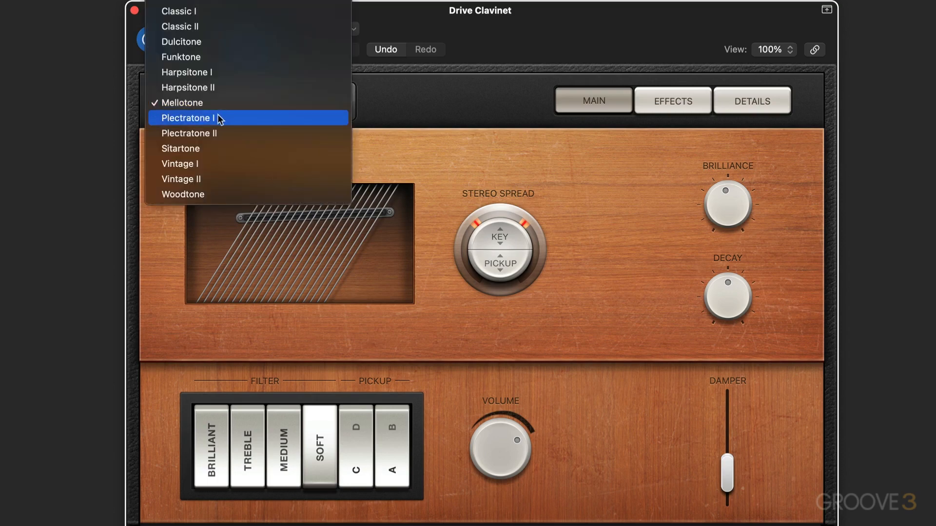
left_click(219, 118)
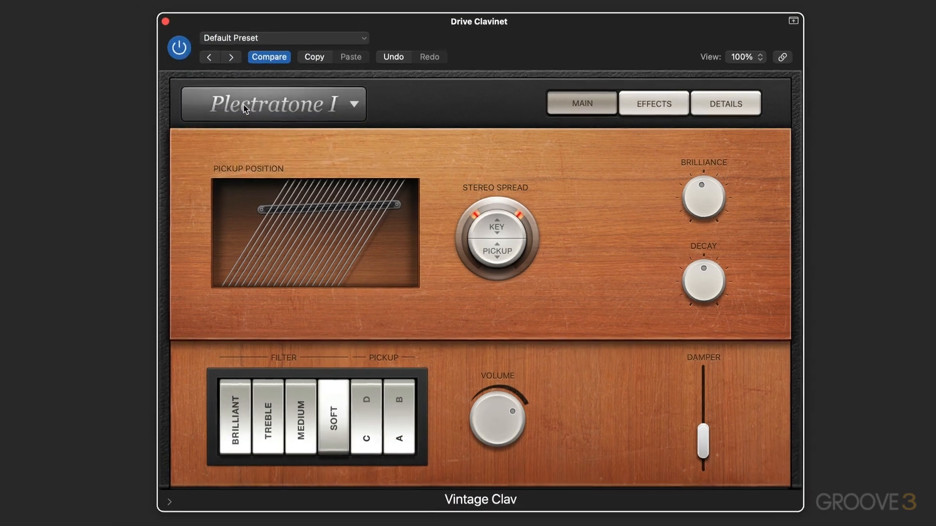
left_click(210, 103)
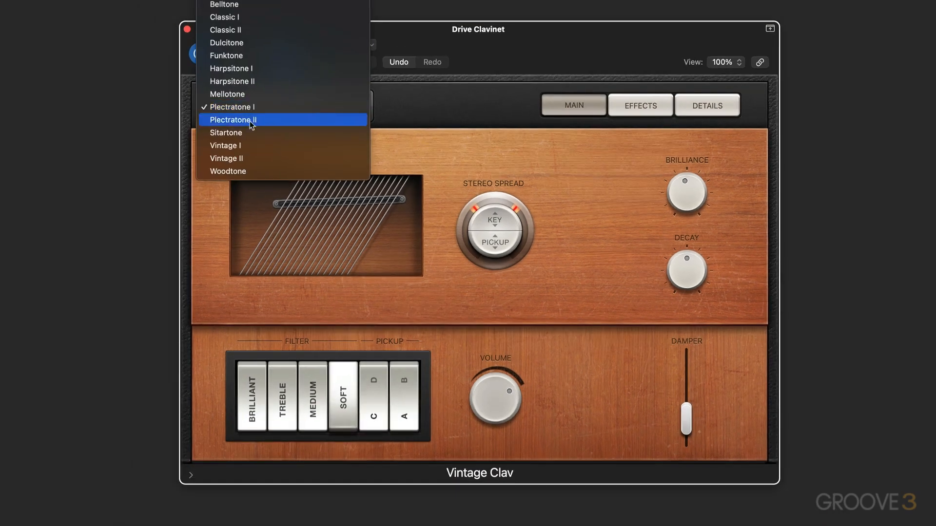
left_click(244, 146)
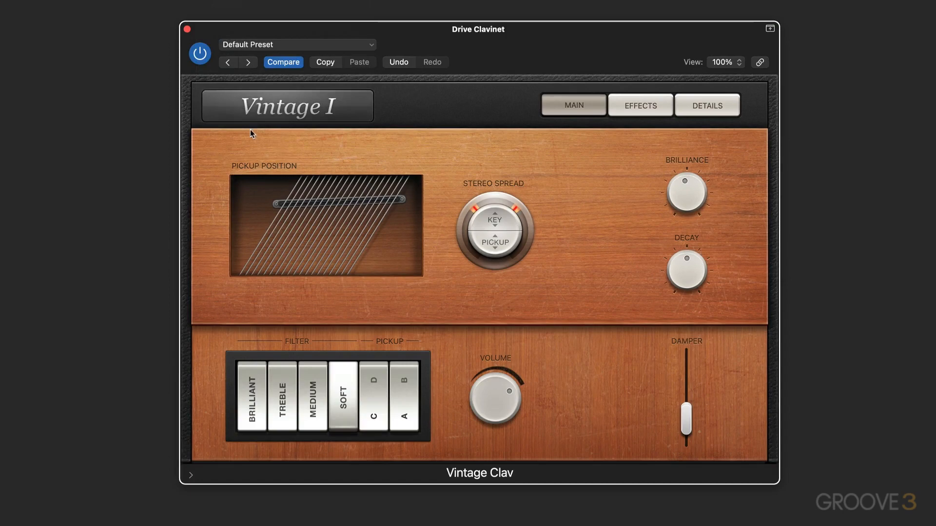
- Set the clavinet model to Classic II
left_click(279, 112)
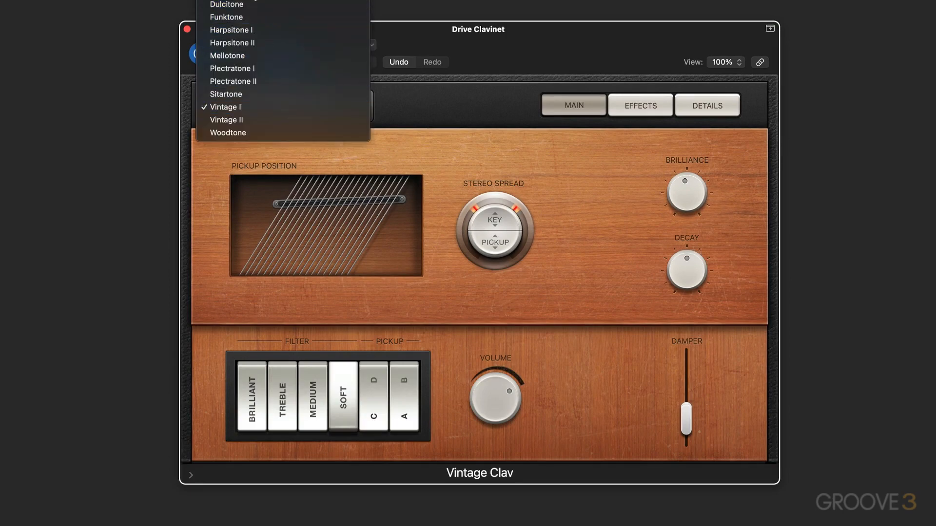
left_click(253, 0)
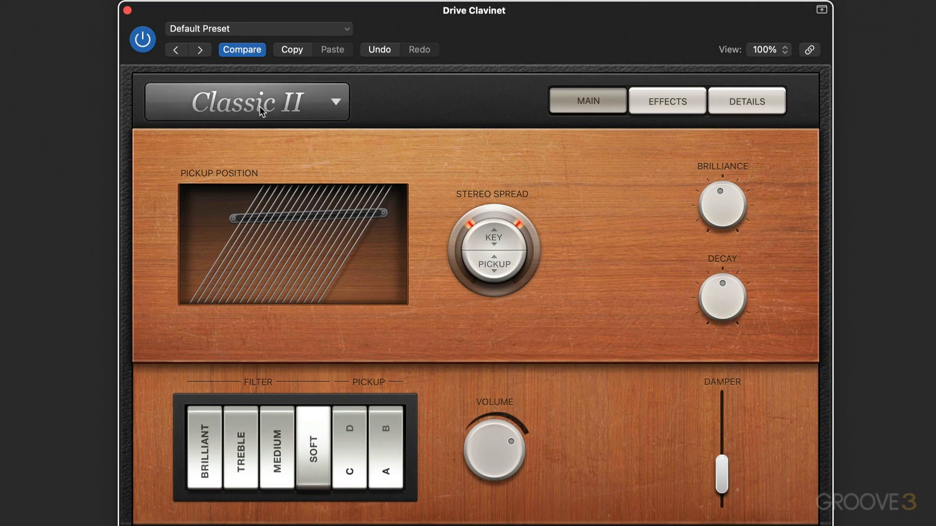
- Raise Brilliance to about 0.7 and lower Decay to about -0.8
mouse_move(730, 221)
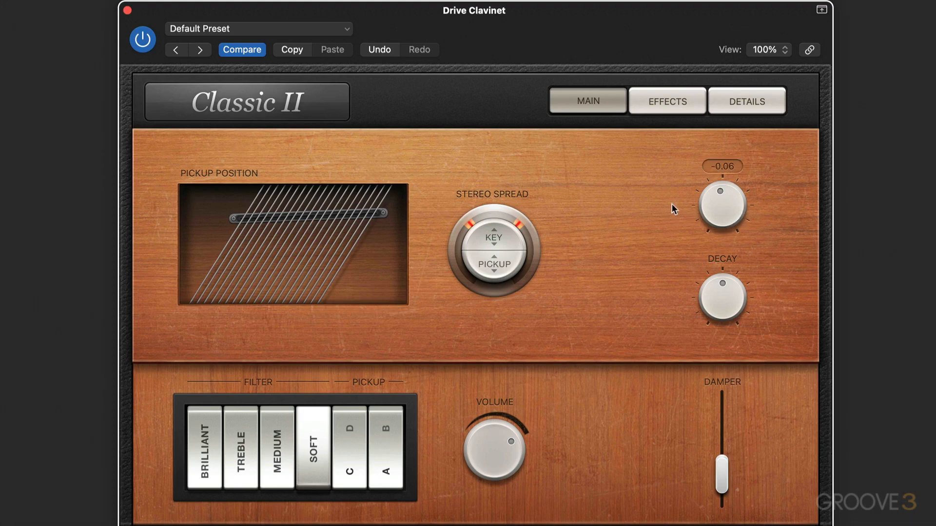
left_click_drag(717, 172, 720, 138)
left_click_drag(728, 282, 713, 363)
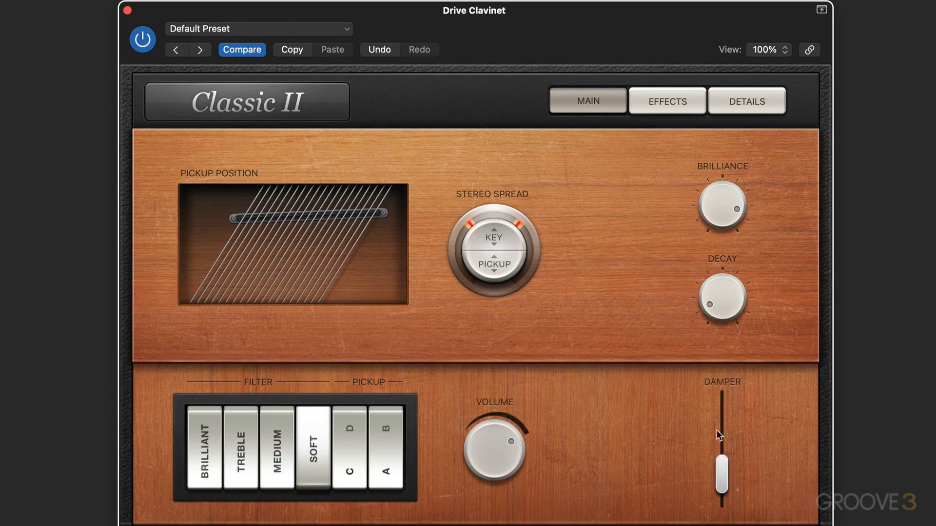
- Raise the Damper to its maximum and fine-tune Decay to -0.80
mouse_move(725, 464)
left_click_drag(722, 464, 726, 402)
mouse_move(717, 314)
left_click_drag(718, 315, 712, 294)
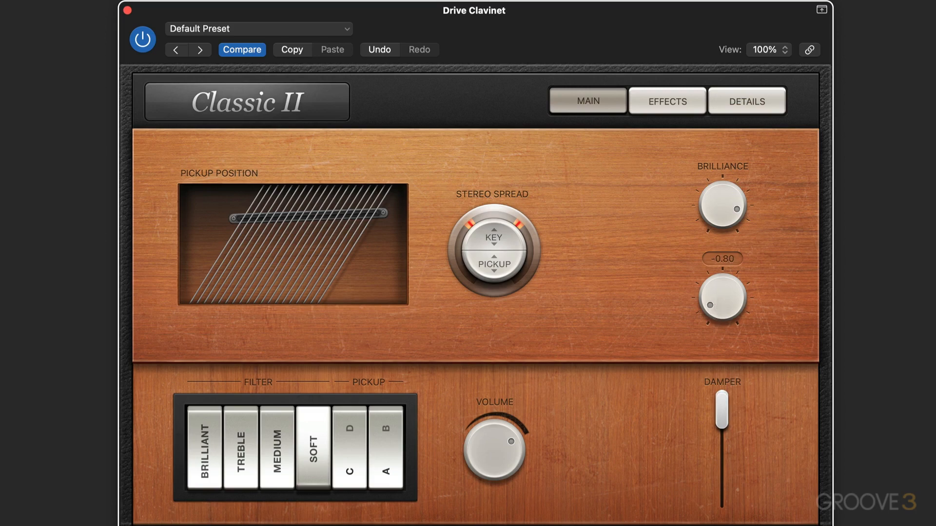
- Set Brilliance to 0.72 and raise Decay partway back towards its centre
left_click_drag(718, 211, 715, 71)
left_click_drag(709, 292, 727, 334)
left_click_drag(721, 215, 715, 226)
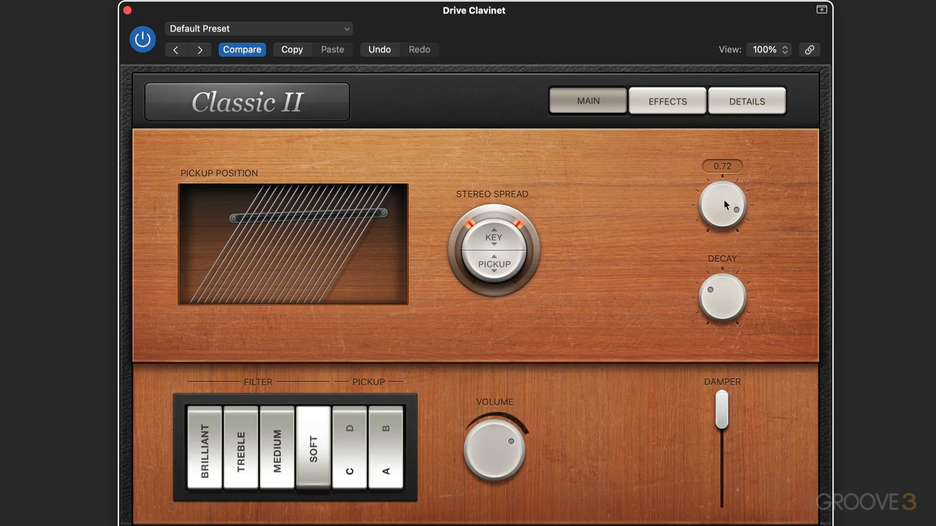
mouse_move(740, 305)
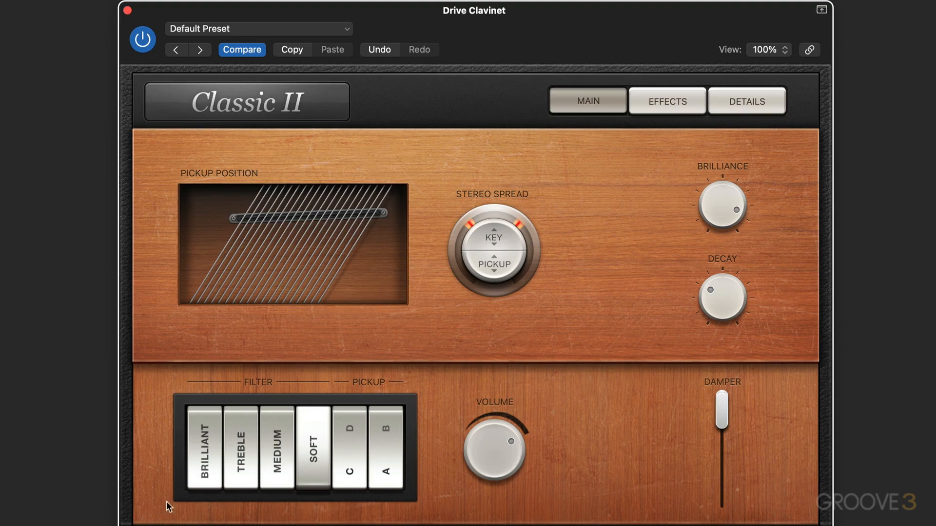
- Try the Brilliant, Treble and Medium filters alongside Soft, switching each of them on and off again
left_click(212, 424)
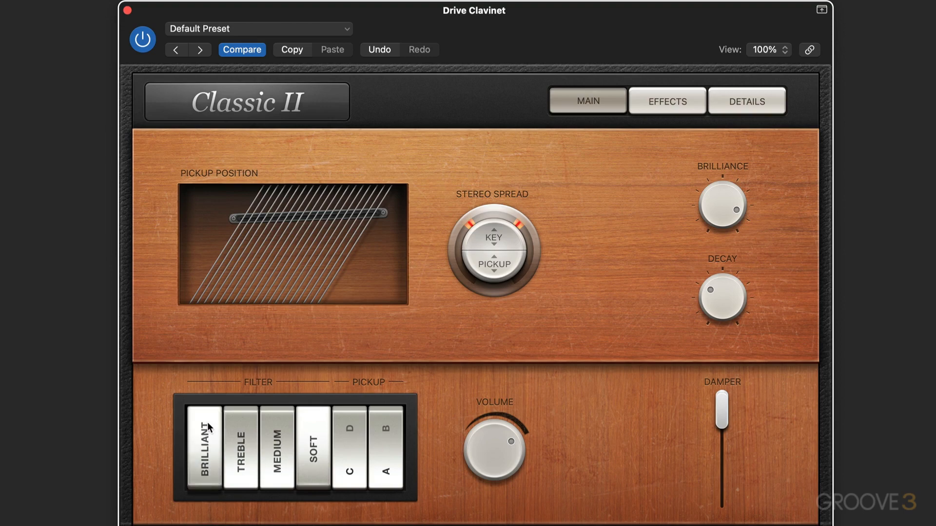
left_click(203, 476)
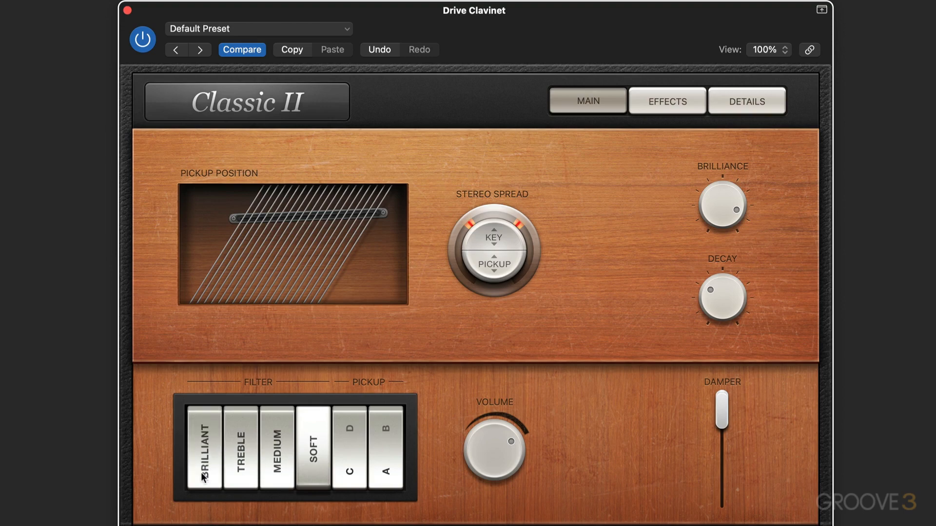
left_click(209, 423)
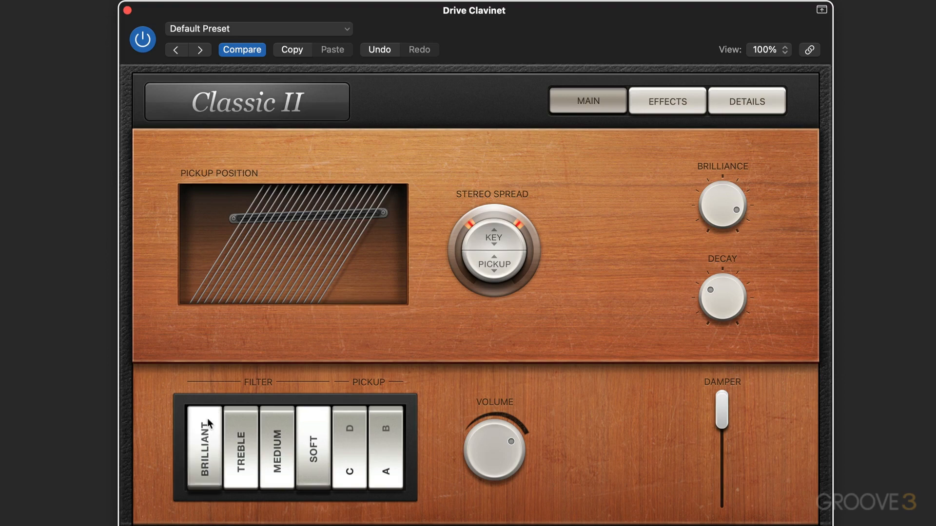
left_click(240, 419)
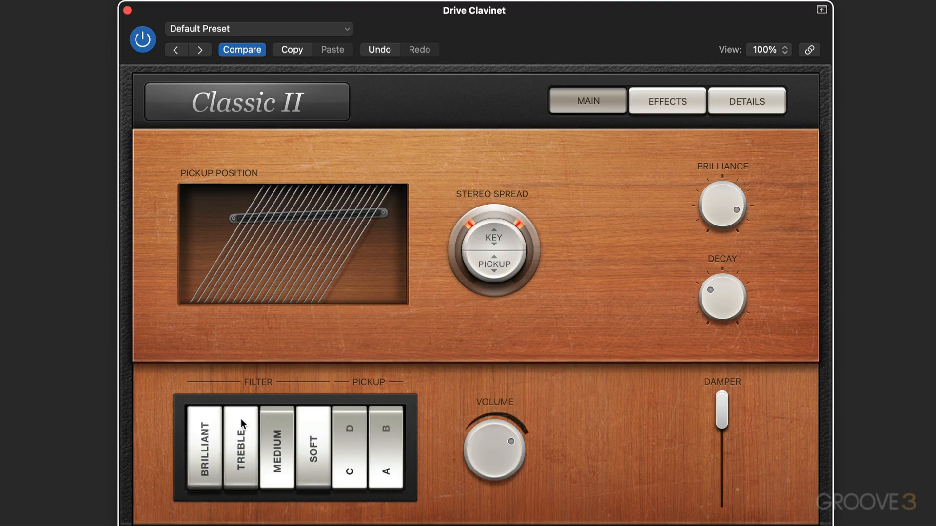
left_click(239, 472)
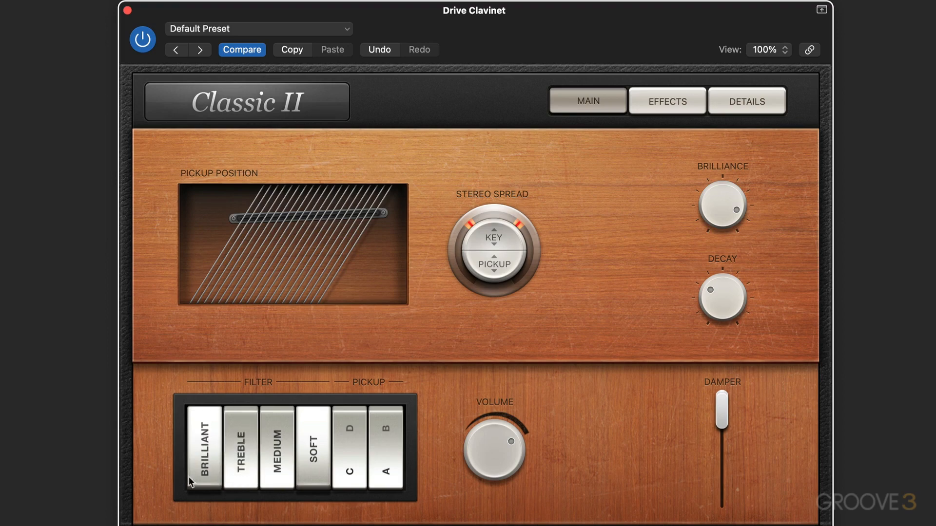
left_click(204, 474)
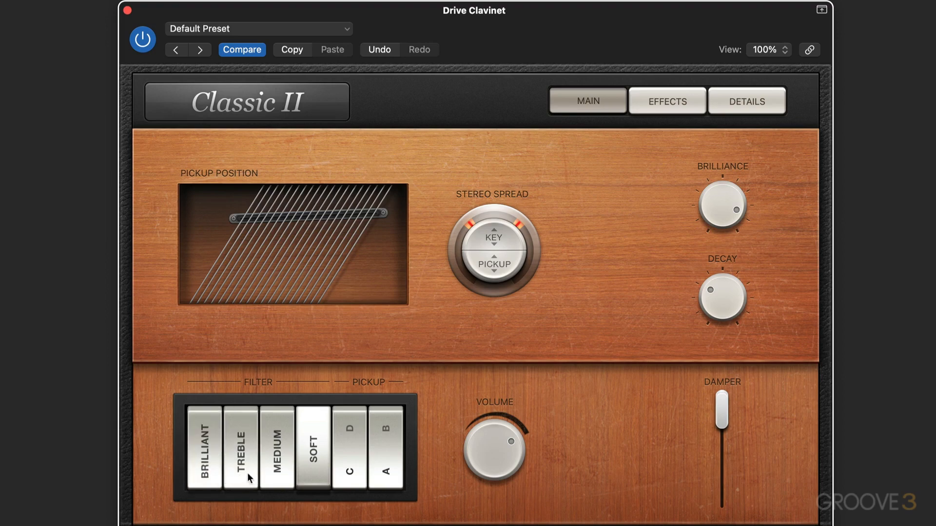
left_click(280, 424)
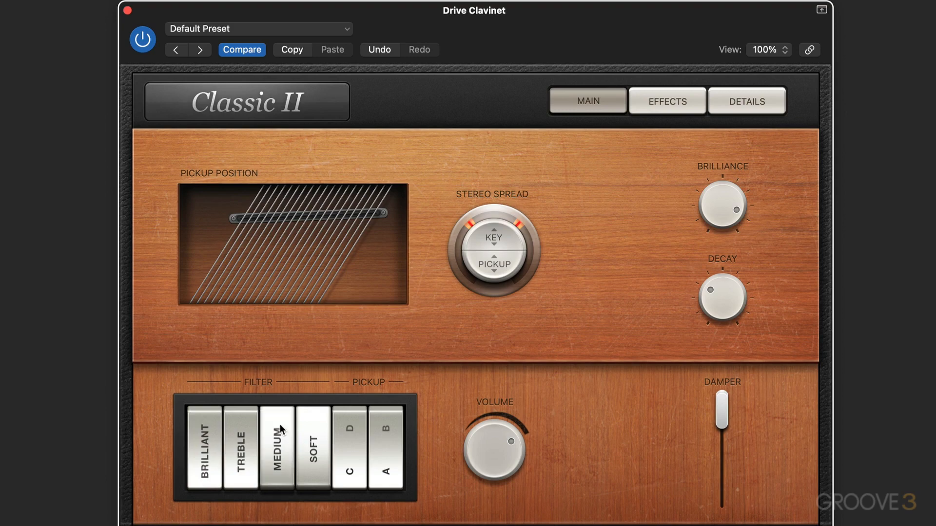
left_click(282, 472)
- Switch on the Treble, Brilliant and Medium filters in addition to Soft
left_click(241, 431)
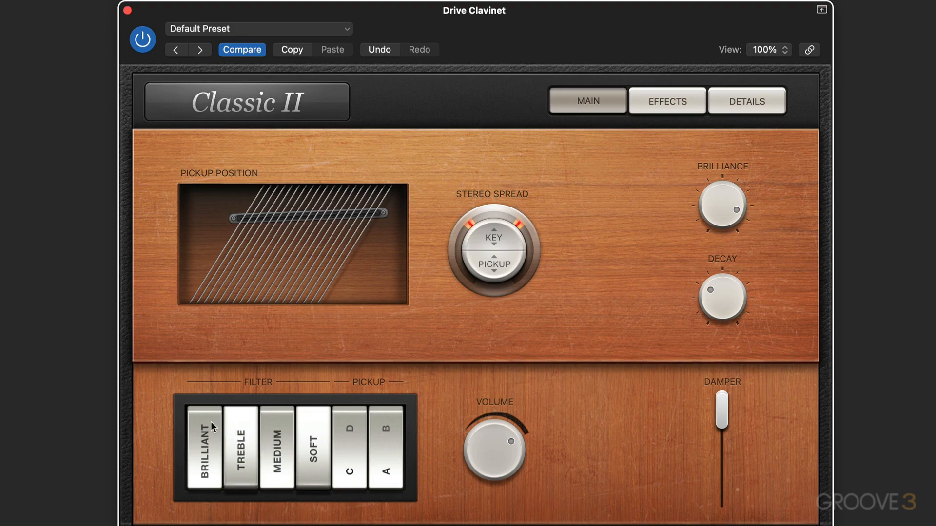
left_click(210, 423)
left_click(277, 435)
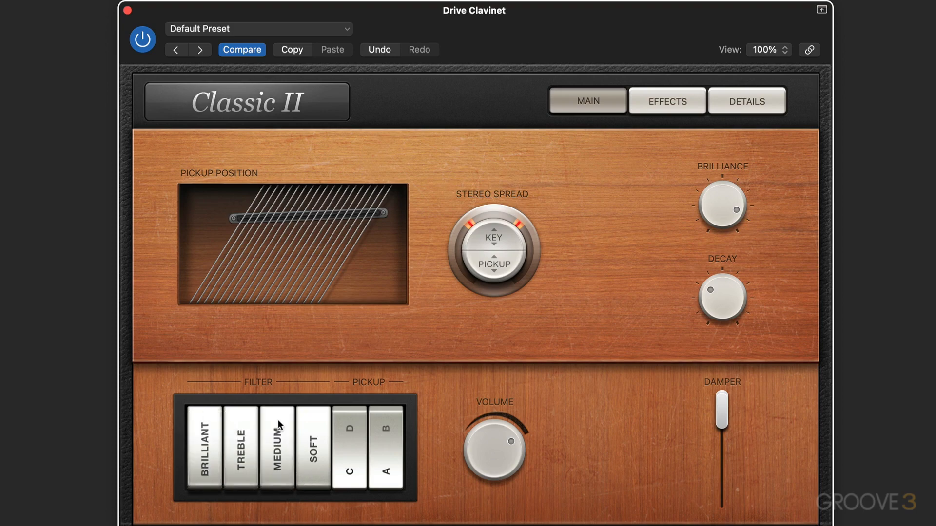
- Switch off the Medium, Treble and Soft filters so that only Brilliant stays engaged, briefly re-engaging Soft for comparison
left_click(279, 475)
left_click(240, 471)
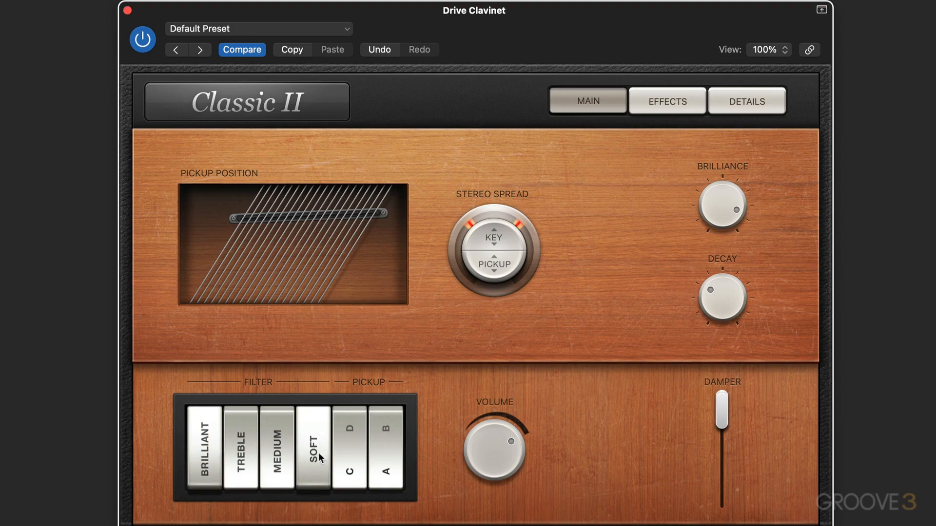
left_click(312, 469)
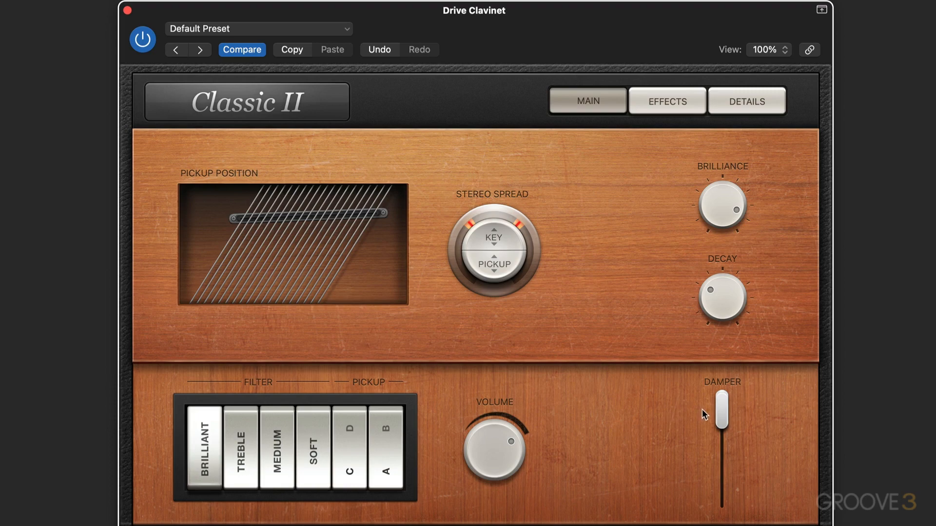
left_click(313, 420)
left_click(312, 473)
- Flip the A/B pickup switch to B
left_click(388, 426)
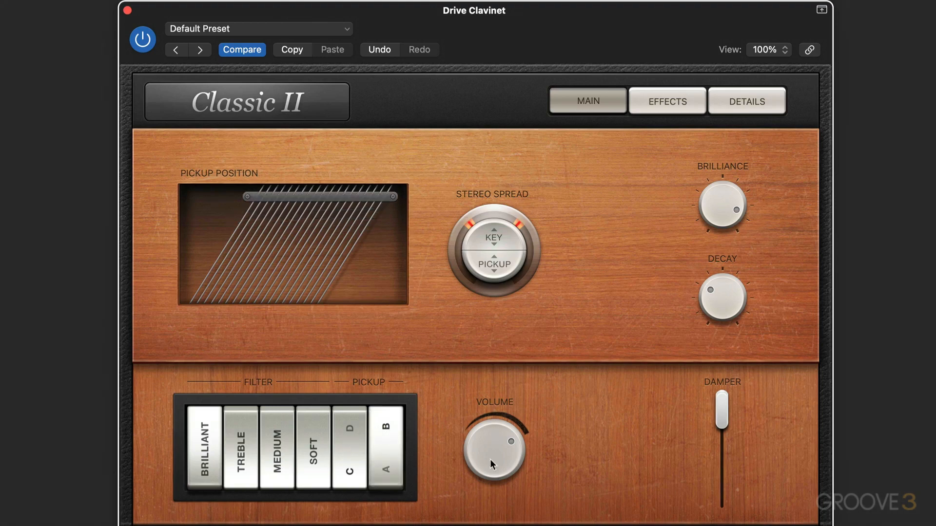
- Flip the A/B pickup switch to A and the C/D switch to D, toggling C/D back to C once for comparison
left_click(396, 474)
left_click(351, 429)
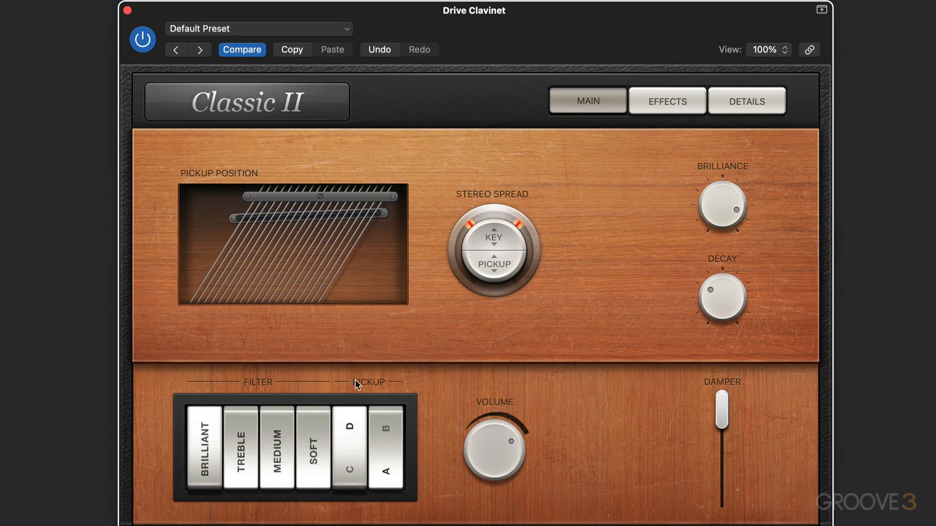
left_click(356, 473)
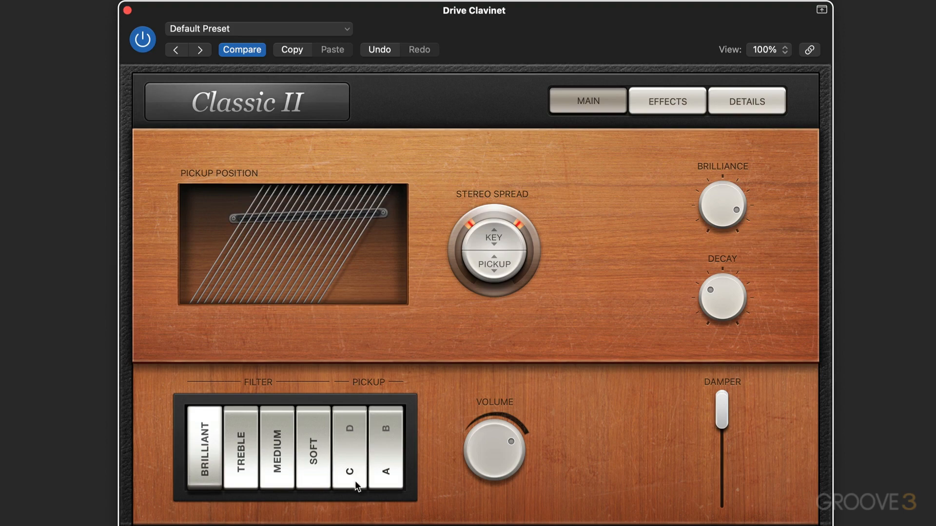
left_click(349, 422)
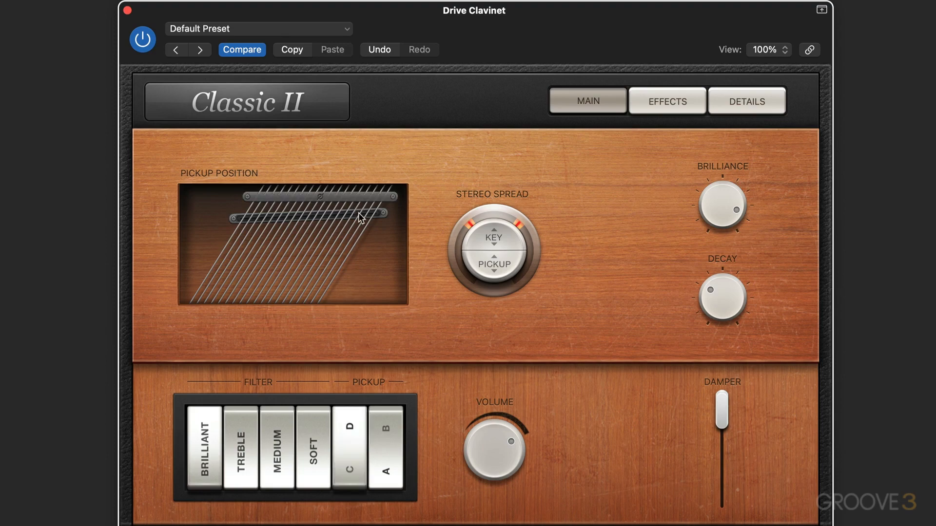
- Slide and tilt both pickups in the Pickup Position display so that they cross each other over the strings
left_click_drag(314, 215, 312, 272)
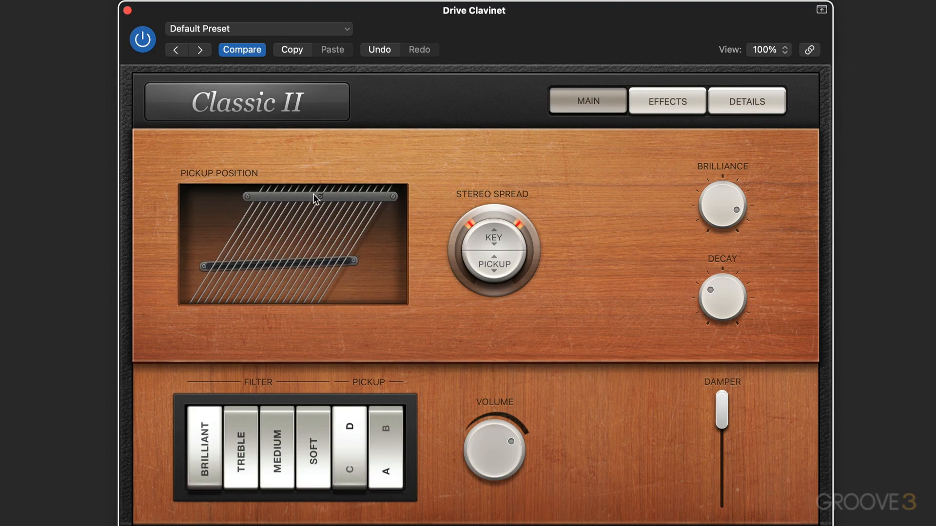
left_click_drag(319, 196, 317, 289)
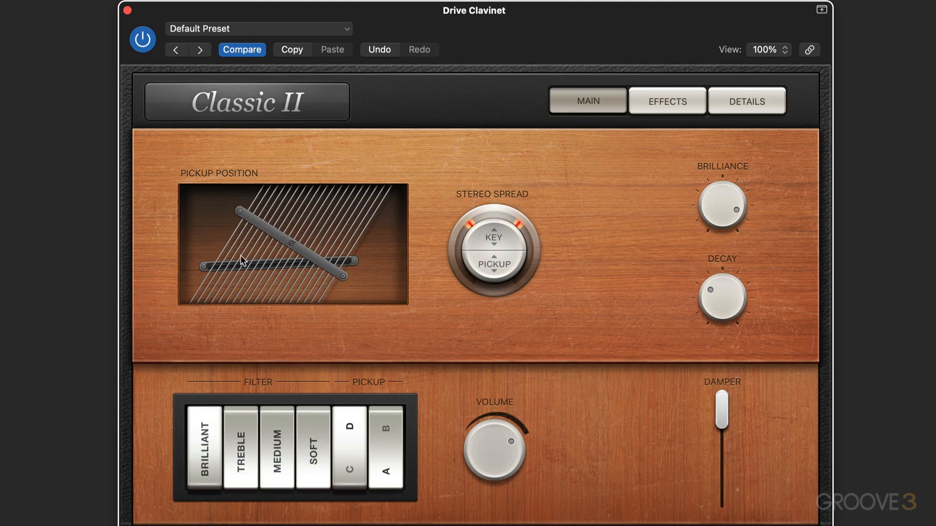
left_click_drag(208, 263, 228, 239)
left_click_drag(376, 268, 349, 195)
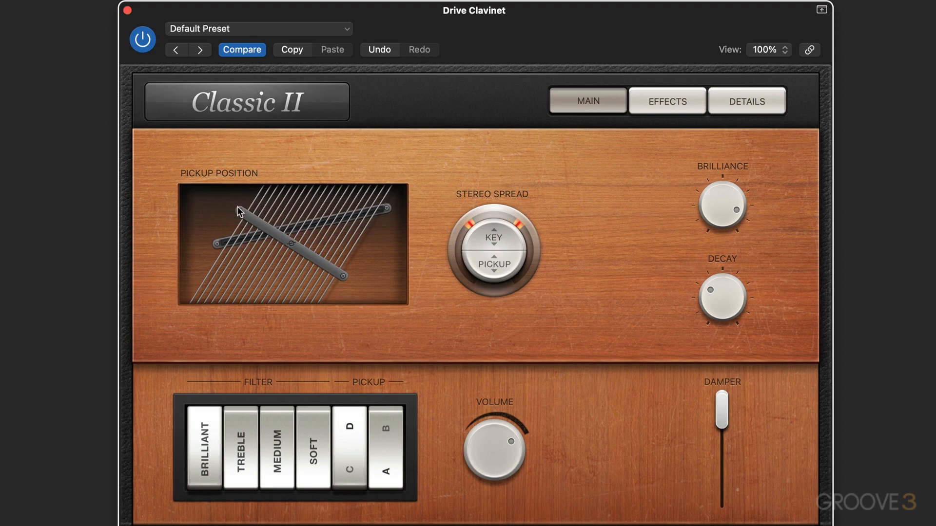
mouse_move(239, 211)
left_mouse_down()
mouse_move(209, 265)
mouse_move(242, 199)
left_mouse_up()
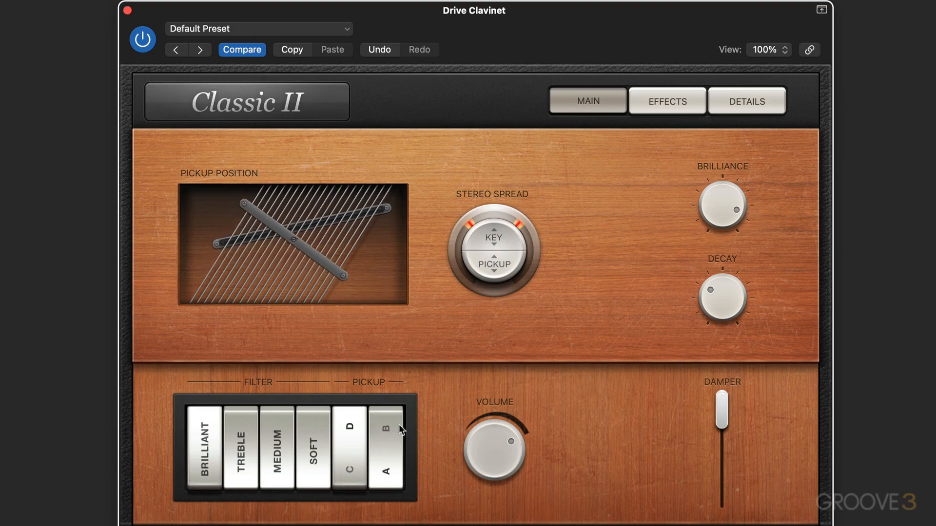
- Flip the A/B pickup switch to B and reposition both pickups so that they are spaced apart instead of crossing
left_click(386, 422)
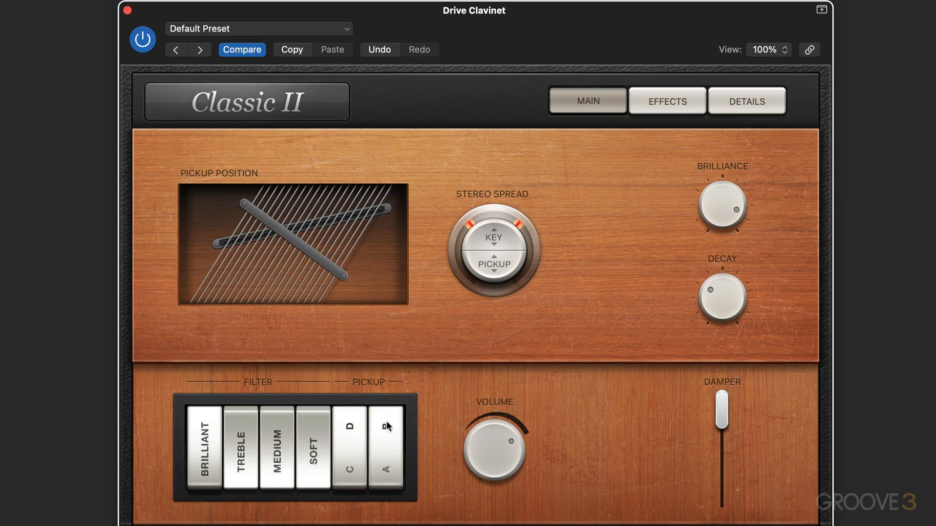
left_click_drag(346, 273, 352, 229)
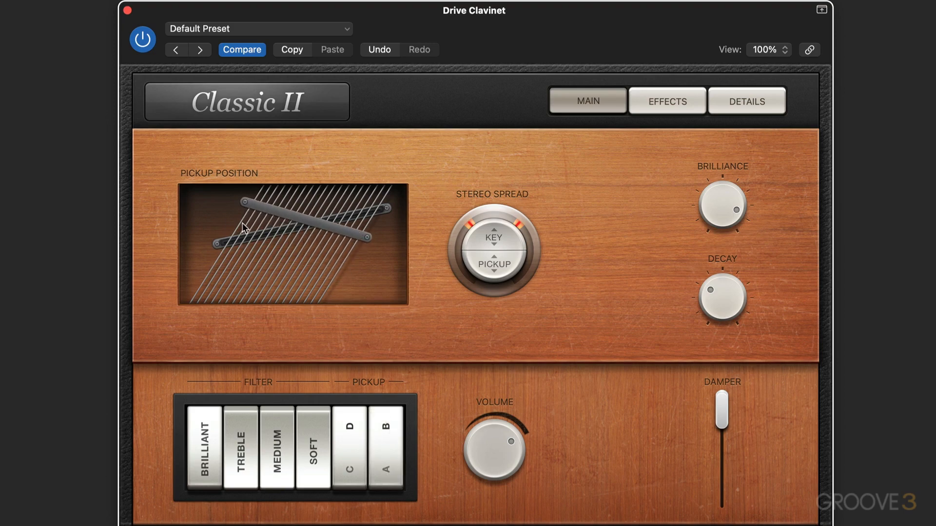
left_click_drag(217, 244, 295, 294)
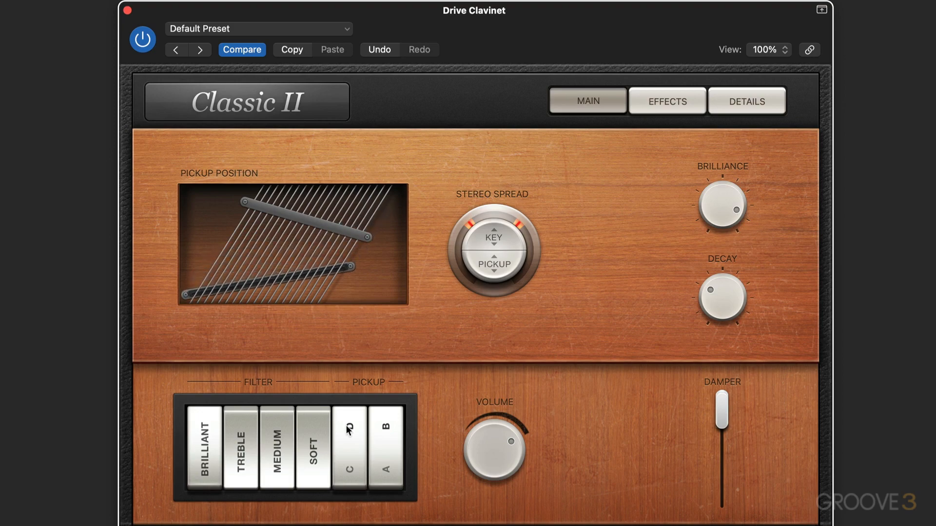
- Toggle the C/D pickup switch to C and back to D, and reposition the pickups so that they cross again
left_click(349, 439)
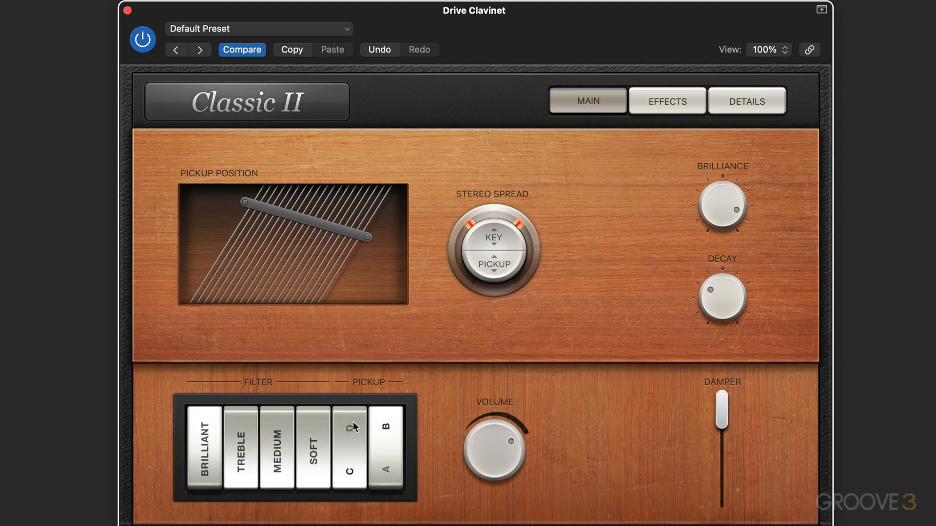
left_click(353, 422)
left_click_drag(195, 290, 241, 240)
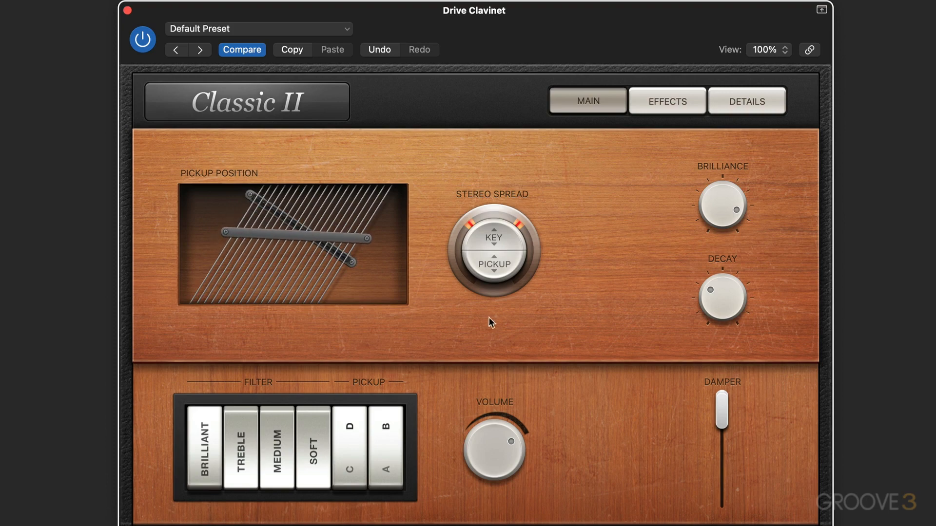
- Raise the Decay slightly and lower the Damper a touch
left_click_drag(692, 273, 683, 298)
mouse_move(721, 411)
left_mouse_down()
mouse_move(721, 497)
mouse_move(721, 411)
left_mouse_up()
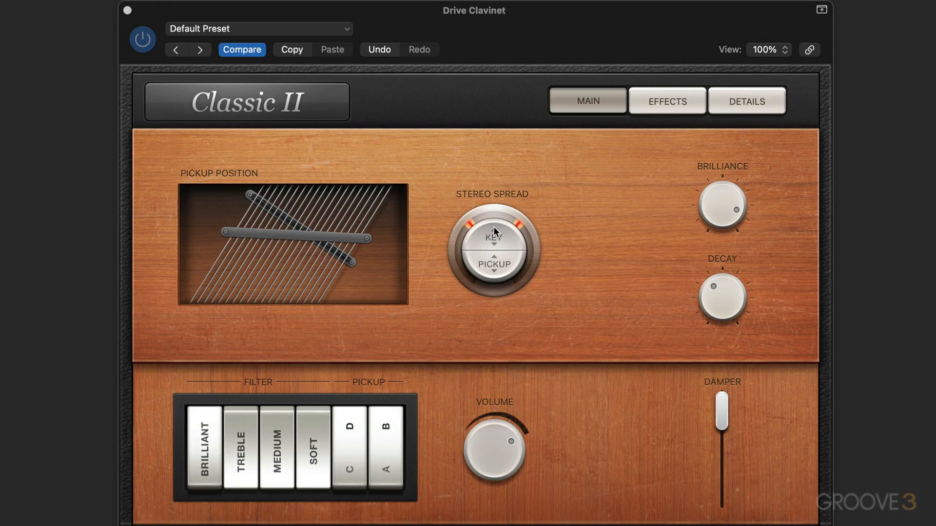
- Try a wide Key stereo spread, reset the Key and Pickup spreads, and adjust the Pickup spread
left_click_drag(493, 226, 495, 171)
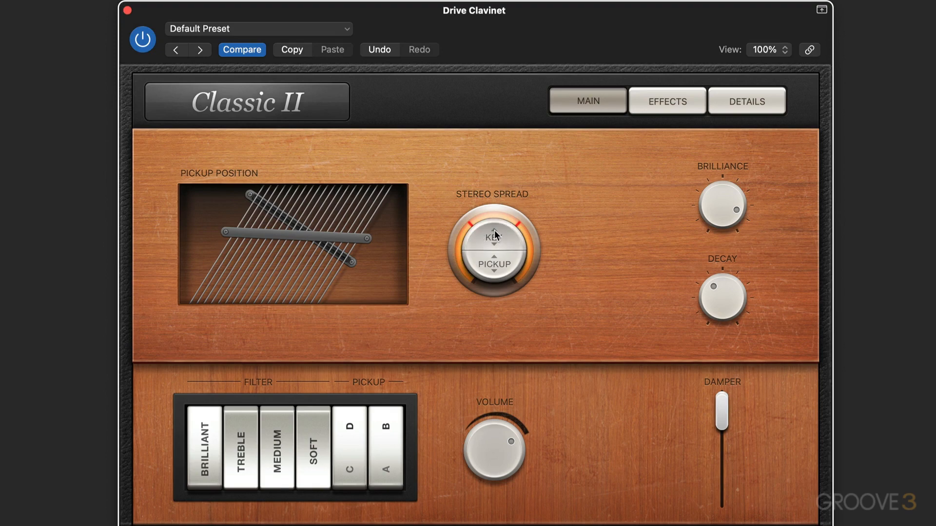
mouse_move(495, 233)
left_mouse_down()
mouse_move(477, 317)
mouse_move(482, 238)
left_mouse_up()
mouse_move(492, 270)
left_mouse_down()
mouse_move(490, 207)
mouse_move(487, 277)
mouse_move(492, 267)
left_mouse_up()
left_click(494, 231, "alt")
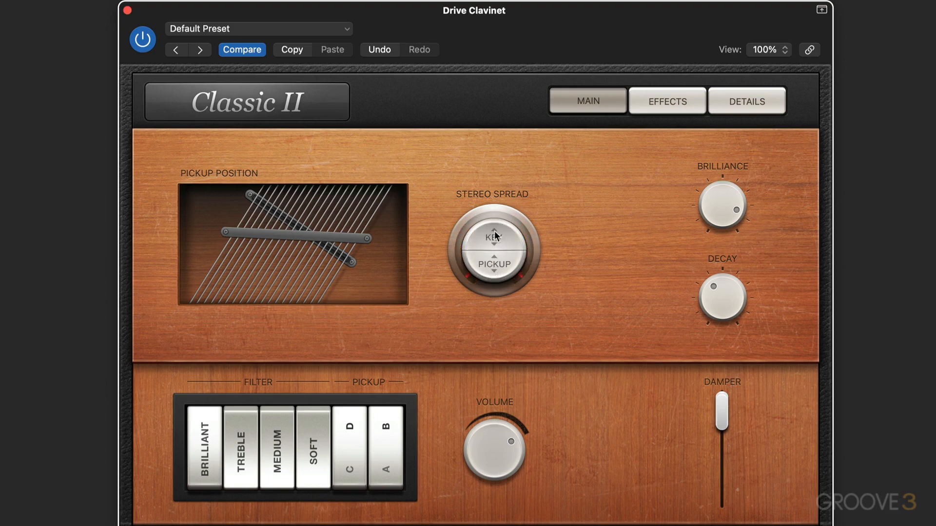
left_click(494, 268, "alt")
left_click_drag(493, 271, 490, 225)
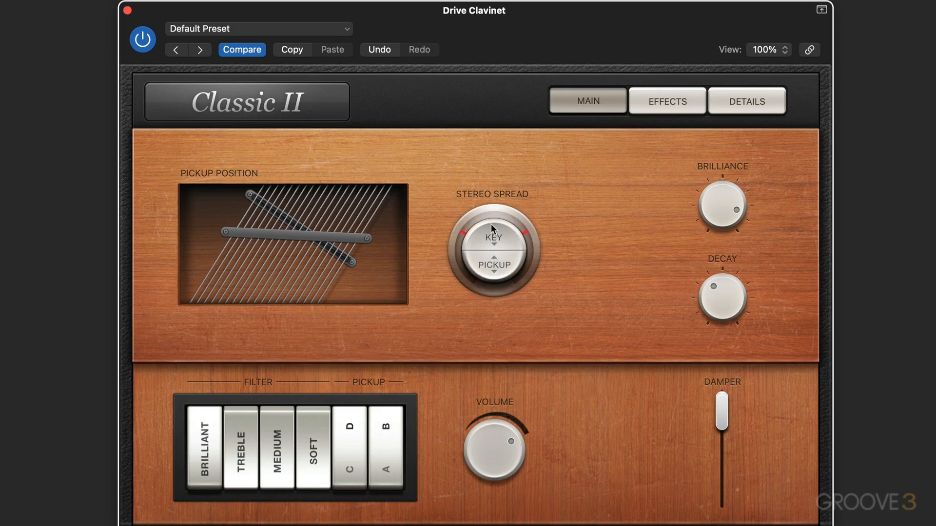
- Move the two pickups apart at different angles and widen the stereo spread with the Key and Pickup controls
left_click_drag(319, 235, 328, 192)
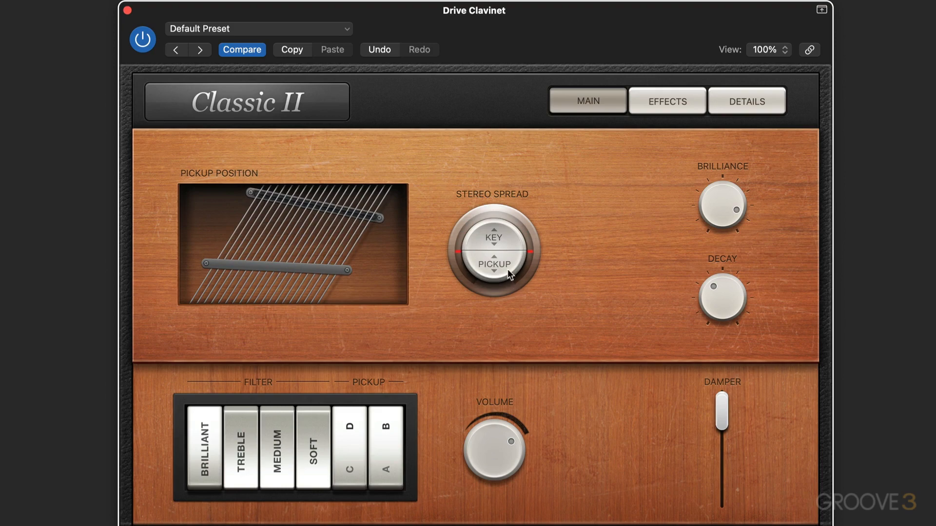
mouse_move(490, 271)
left_mouse_down()
mouse_move(481, 329)
mouse_move(482, 285)
left_mouse_up()
left_click_drag(493, 235, 503, 202)
left_click_drag(342, 274, 342, 249)
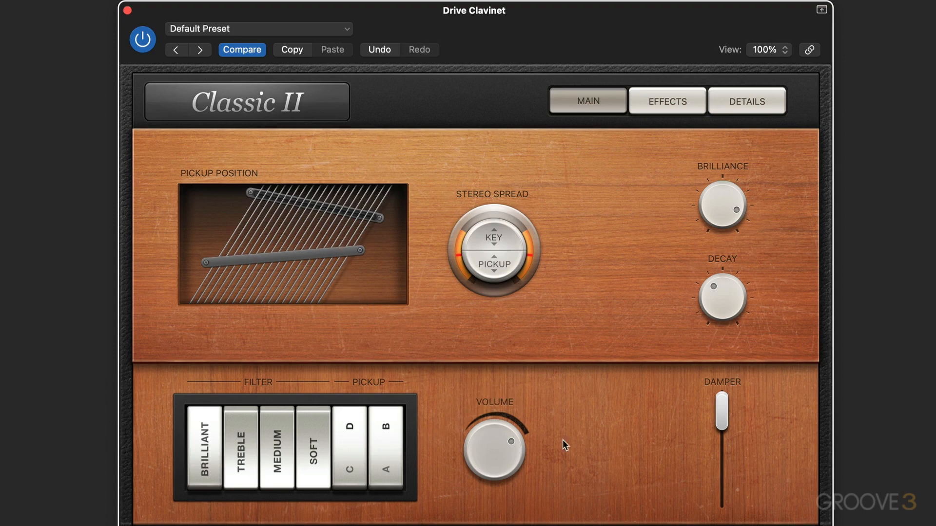
- Sweep the Damper down to 0.00 and back up to 1.00
left_click_drag(723, 415, 723, 486)
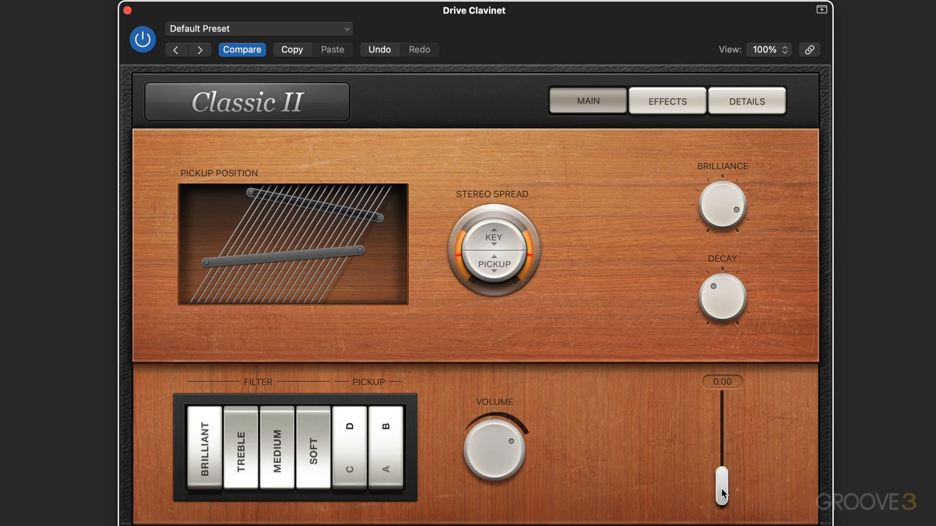
left_click_drag(721, 485, 720, 426)
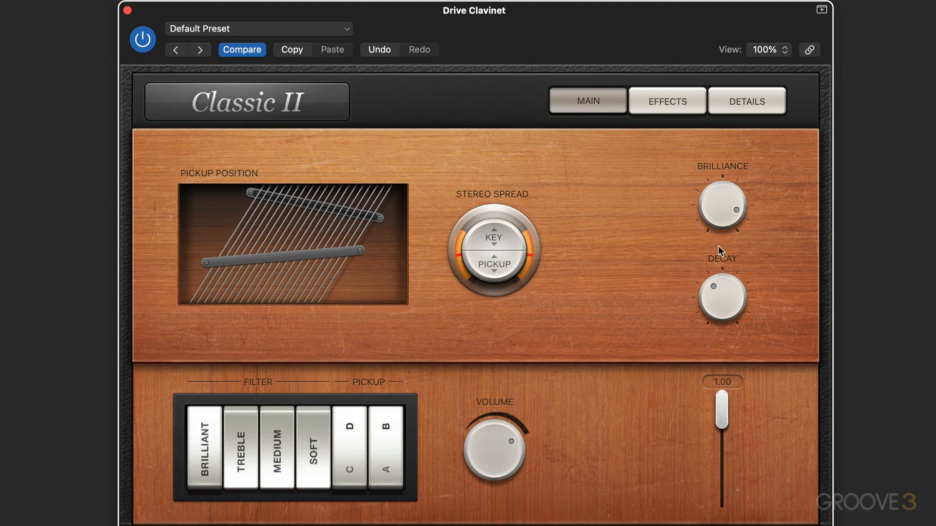
- Check the controller choices for Damper Control in the Details view, keep 1 Mod Wheel, and return to the Main view
left_click(754, 102)
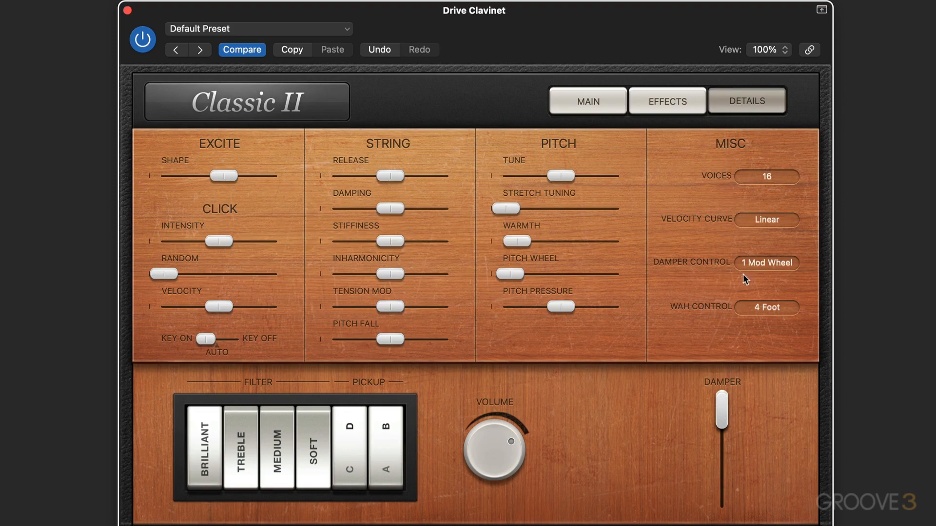
left_click(771, 267)
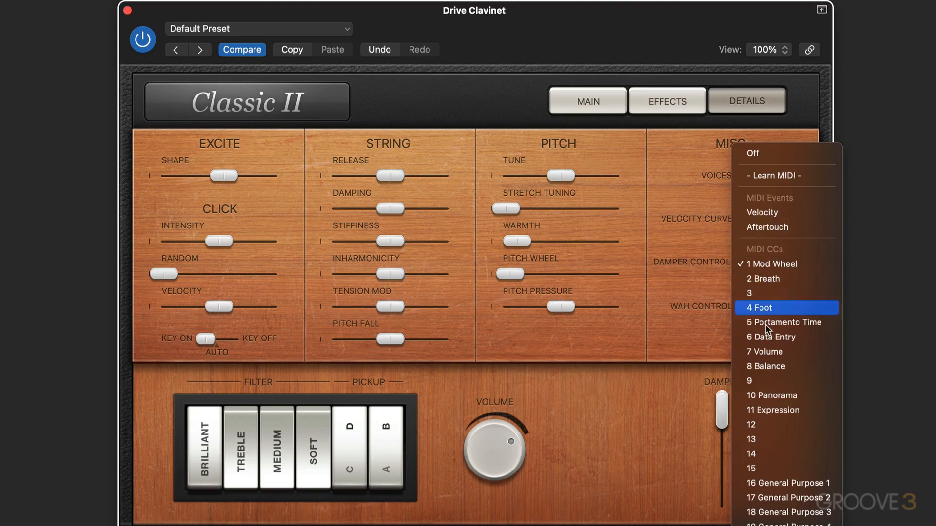
left_click(739, 266)
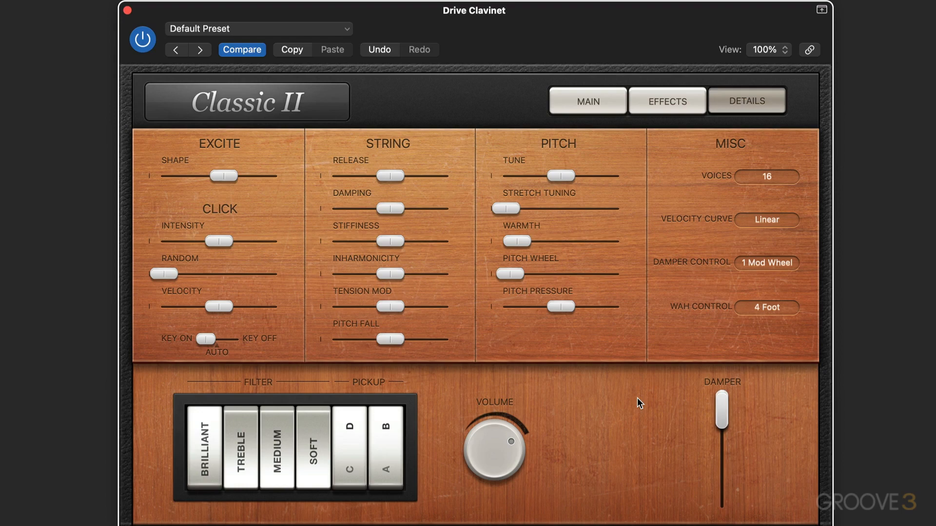
left_click(586, 101)
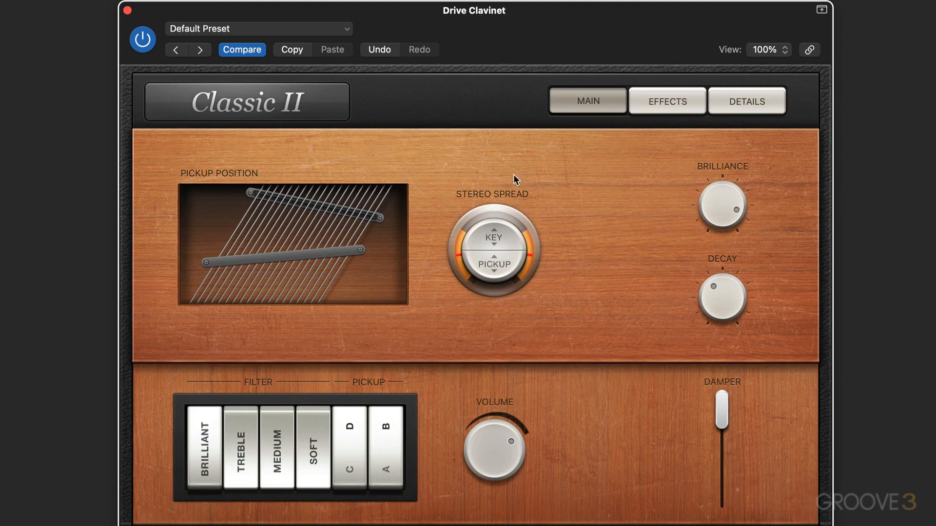
- Try the Vintage I, Funktone and Woodtone models one after another with the current settings
left_click(266, 107)
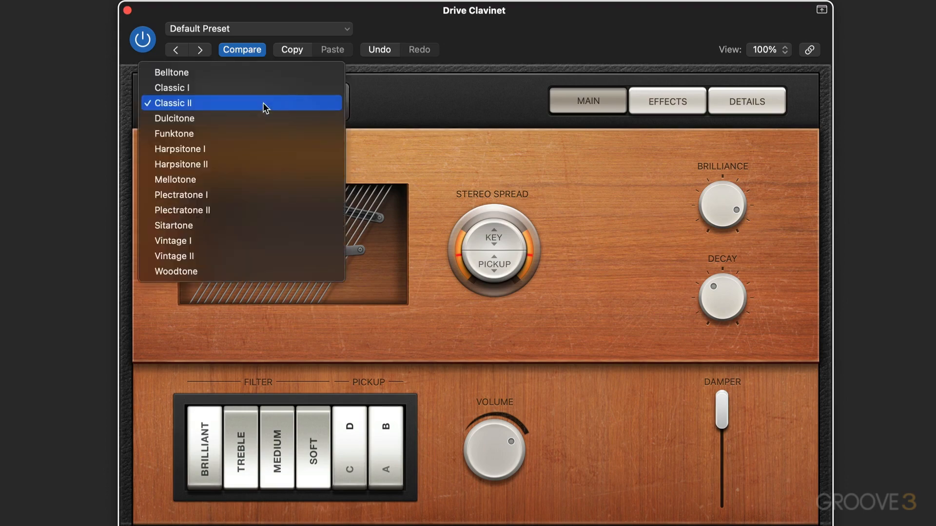
left_click(196, 244)
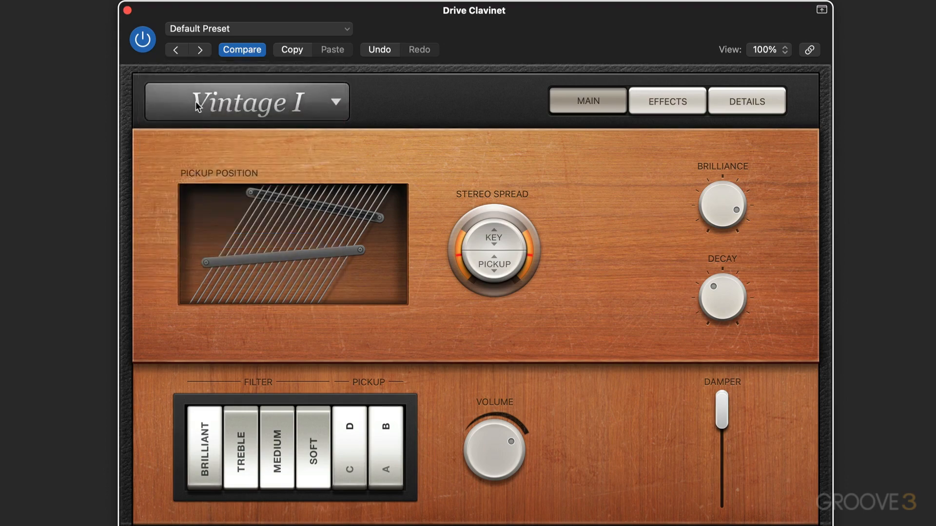
left_click(234, 105)
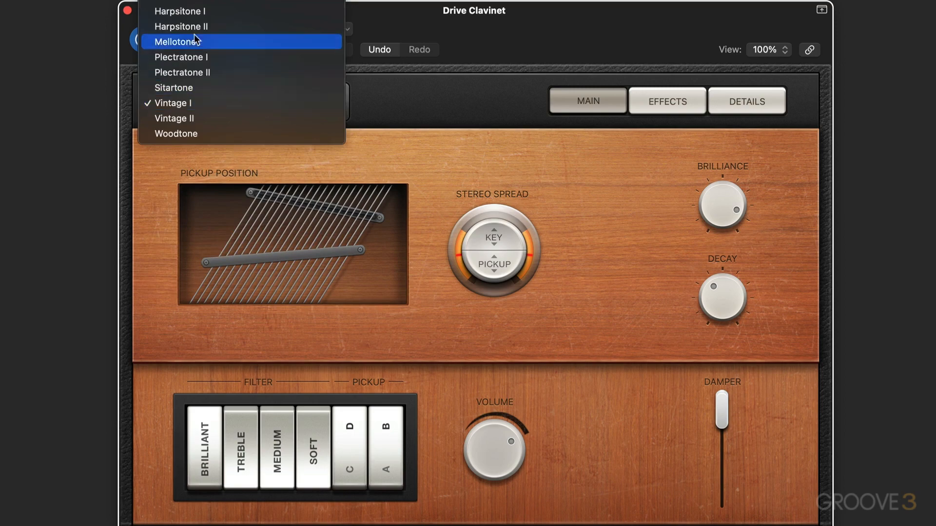
left_click(187, 4)
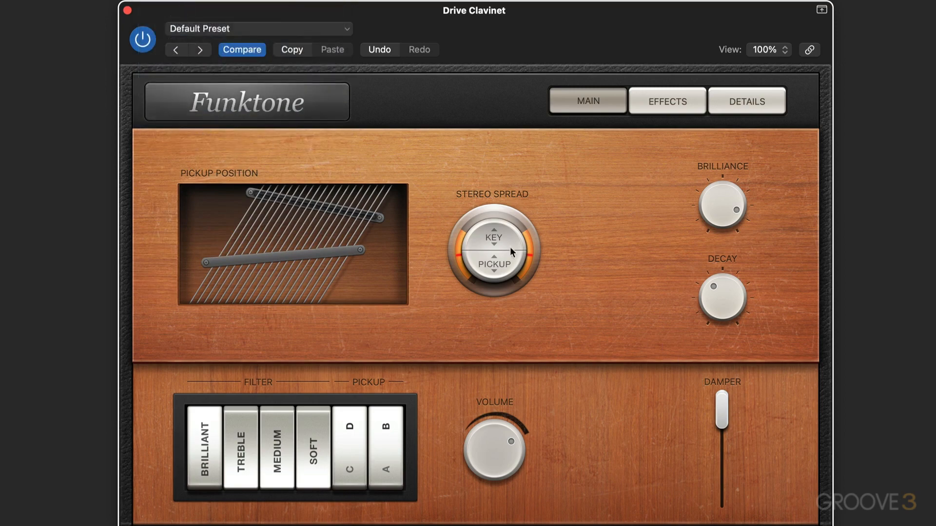
left_click(238, 101)
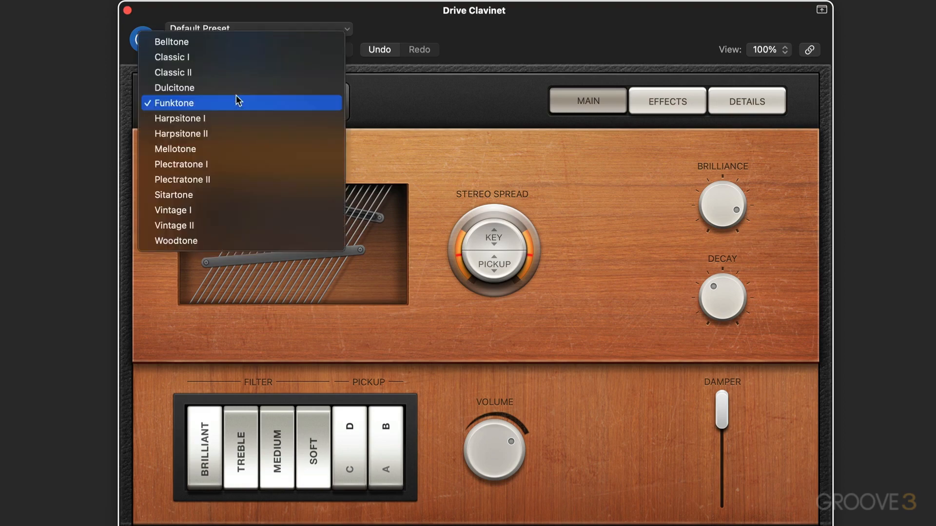
left_click(211, 240)
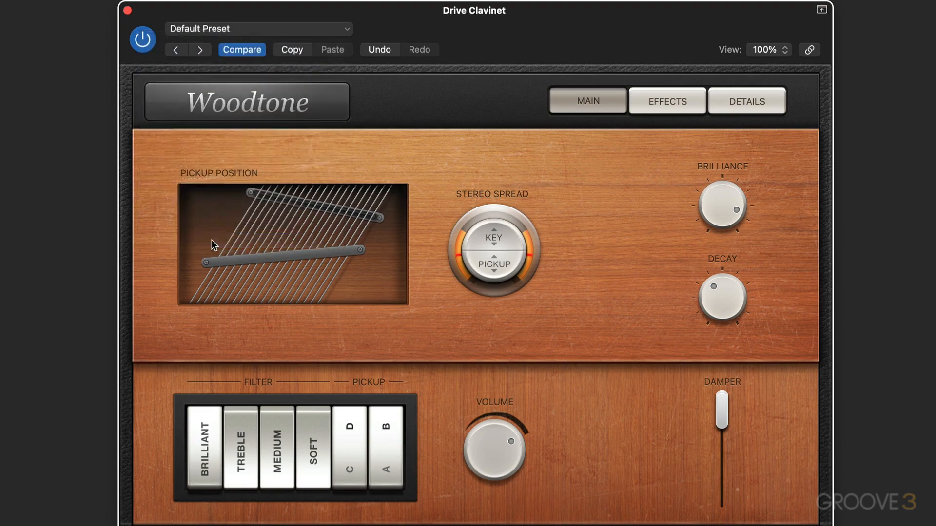
- Switch the model to Mellotone and lower the Damper to slightly above its midpoint
left_click(246, 107)
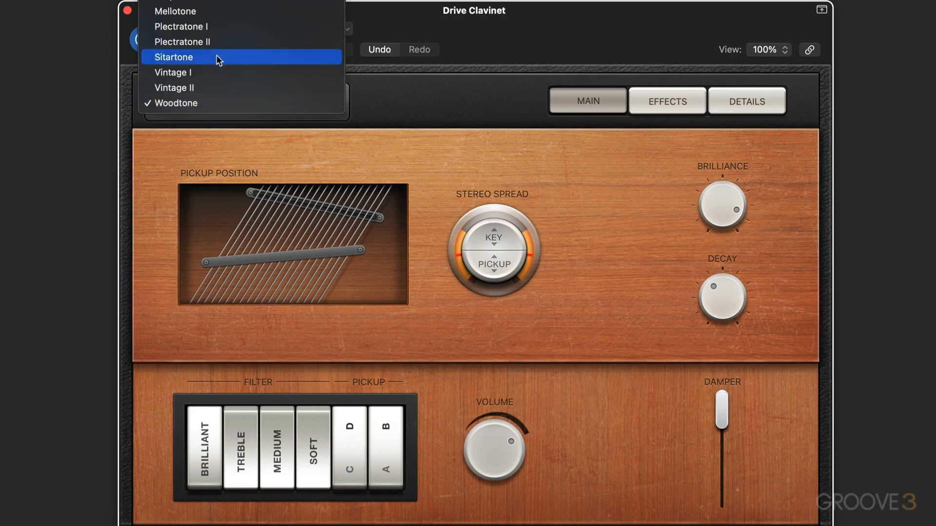
left_click(191, 12)
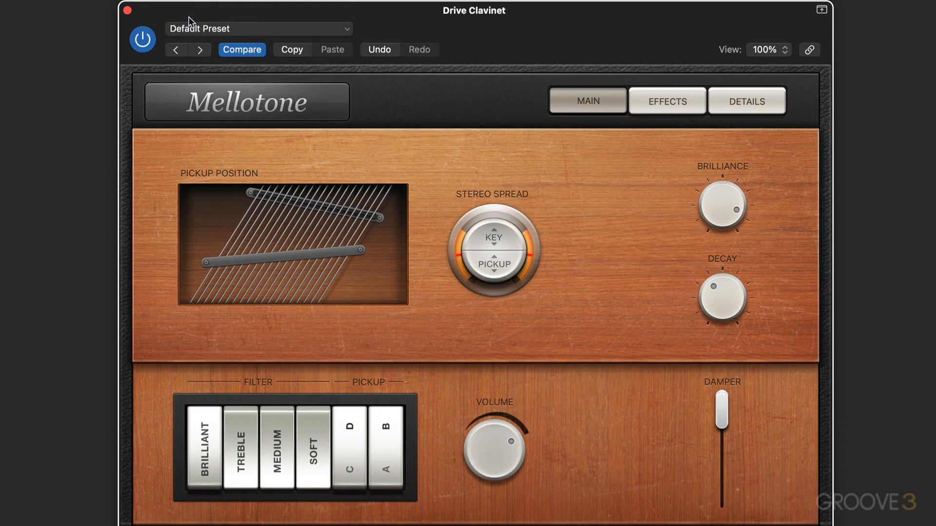
left_click_drag(726, 399, 724, 430)
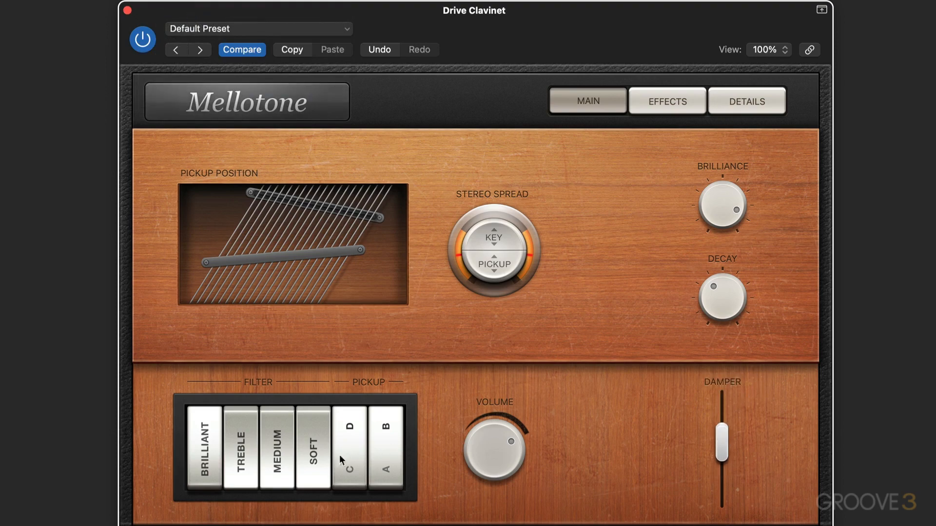
- Switch off the Brilliant filter and engage the Medium and Soft filters instead
left_click(203, 477)
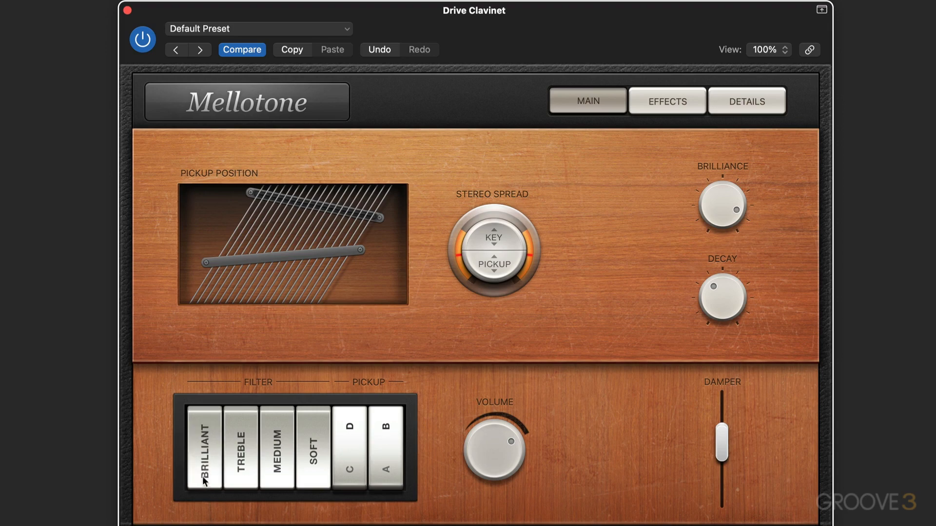
left_click(272, 422)
left_click(310, 417)
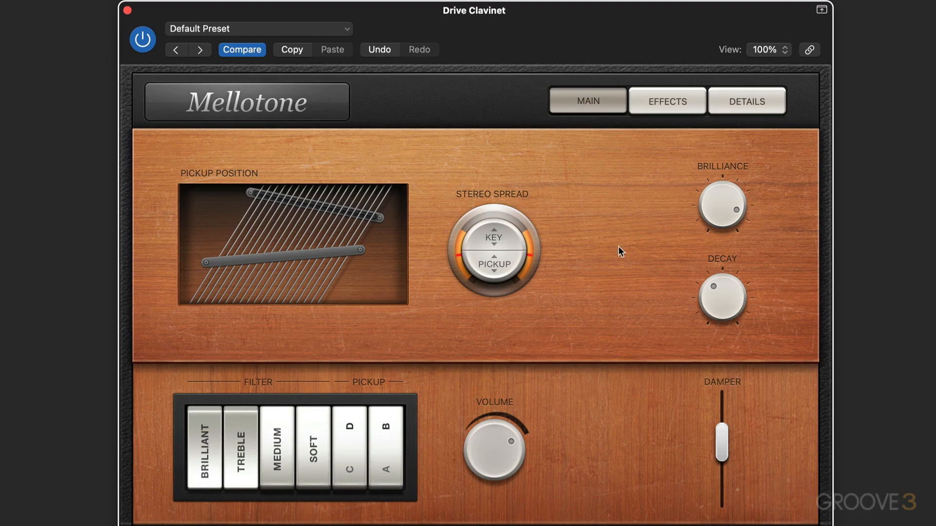
- Show the instrument's Effects controls
left_click(666, 104)
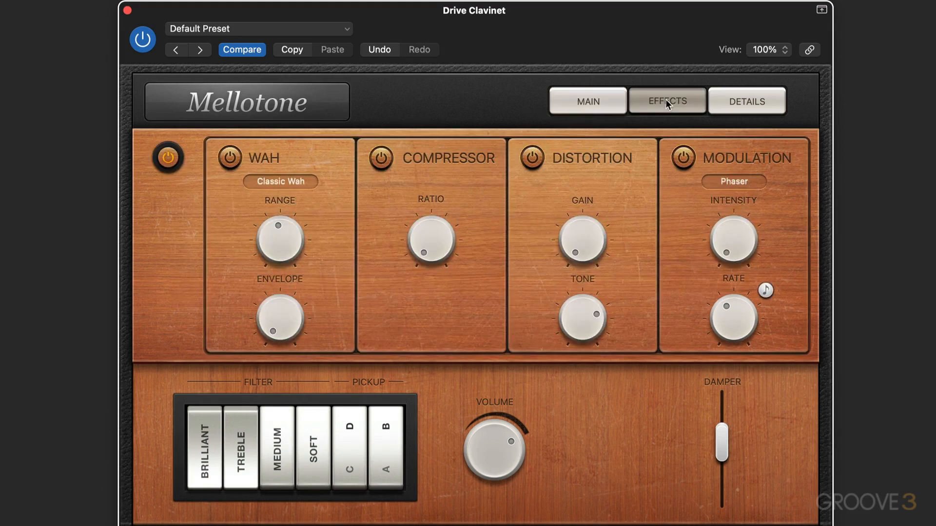